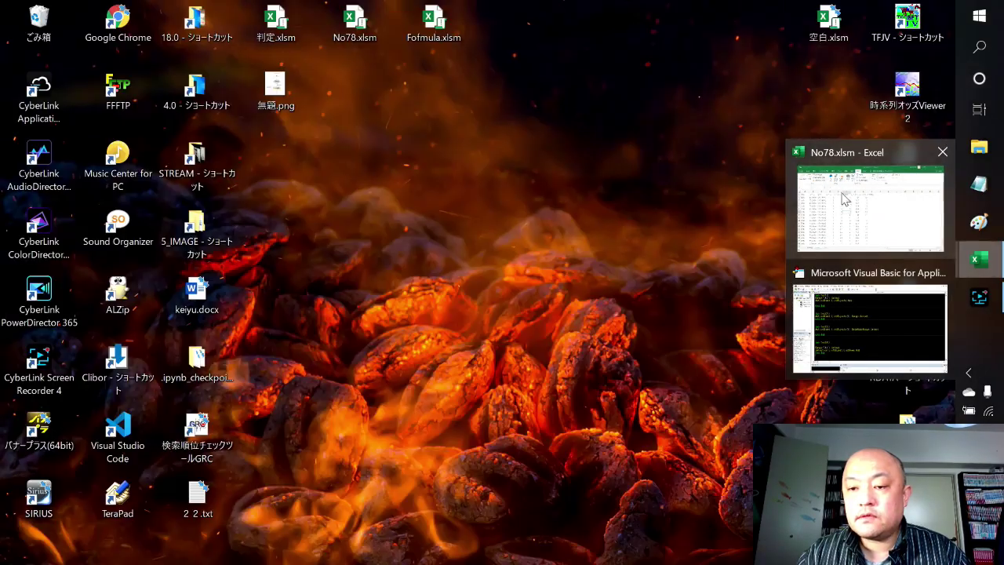
Bring the No78.xlsm workbook forward so Sheet2's race data fills the screen
{"action": "left_click", "coordinate": [844, 198]}
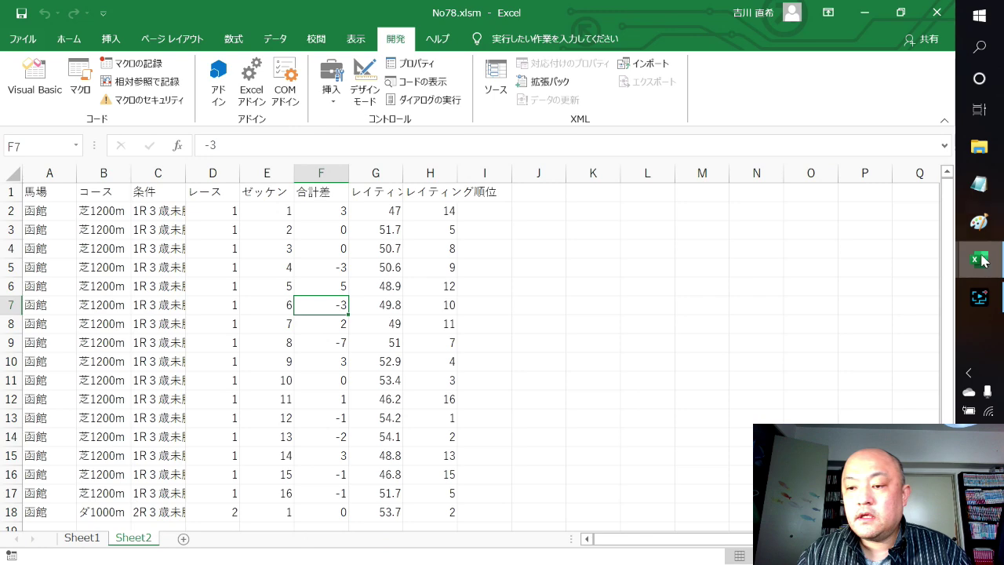
Check the macro code in the VBA editor, then return to Sheet2 at cell C5
{"action": "mouse_move", "coordinate": [980, 263]}
{"action": "left_click", "coordinate": [874, 335]}
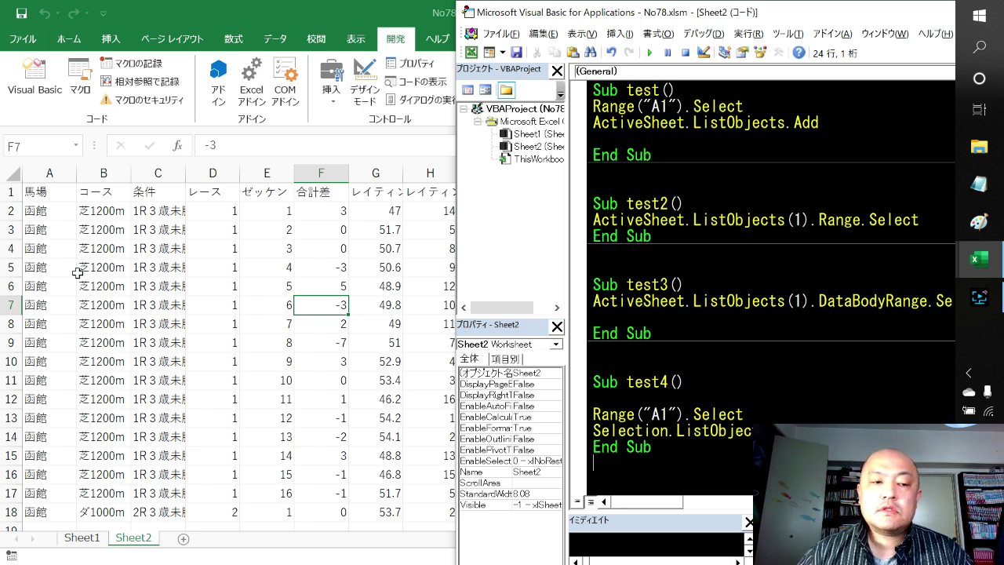
{"action": "key", "text": "alt+F11"}
{"action": "left_click", "coordinate": [138, 269]}
AutoFit all Sheet2 columns so headers like レイティング指数 show fully, then return to the VBA editor
{"action": "left_click", "coordinate": [9, 174]}
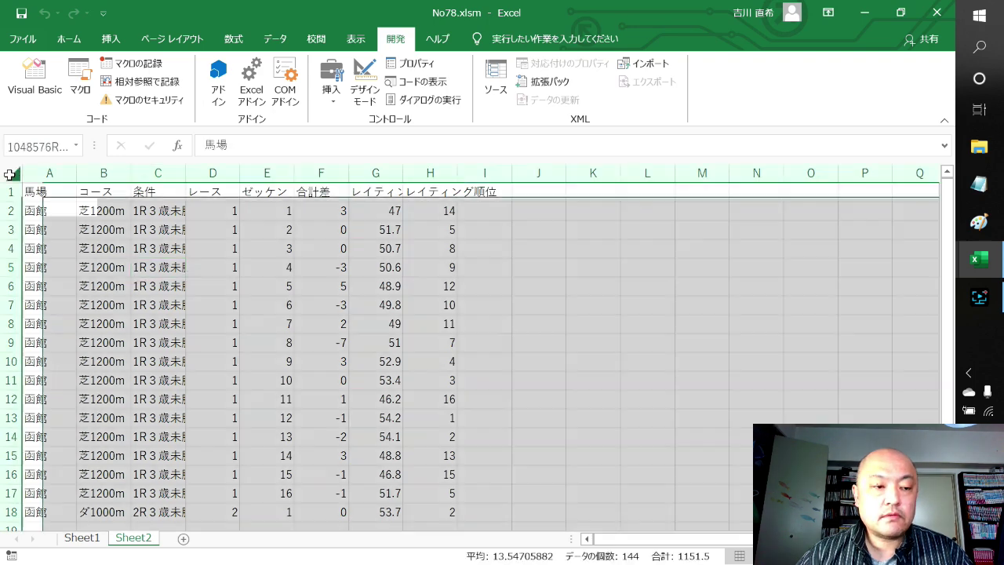
{"action": "left_click_drag", "start_coordinate": [187, 173], "coordinate": [187, 173]}
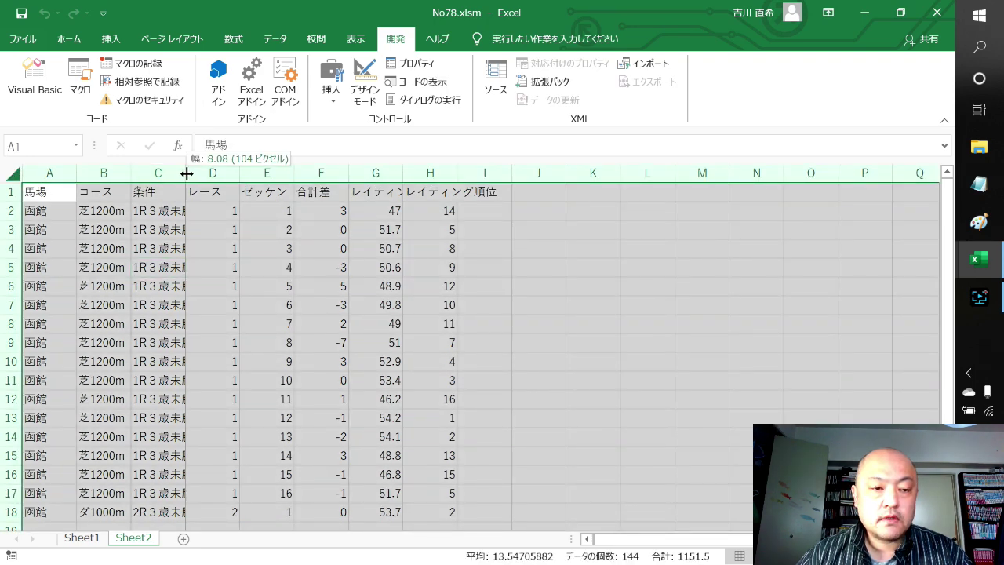
{"action": "double_click", "coordinate": [186, 173]}
{"action": "left_click", "coordinate": [223, 265]}
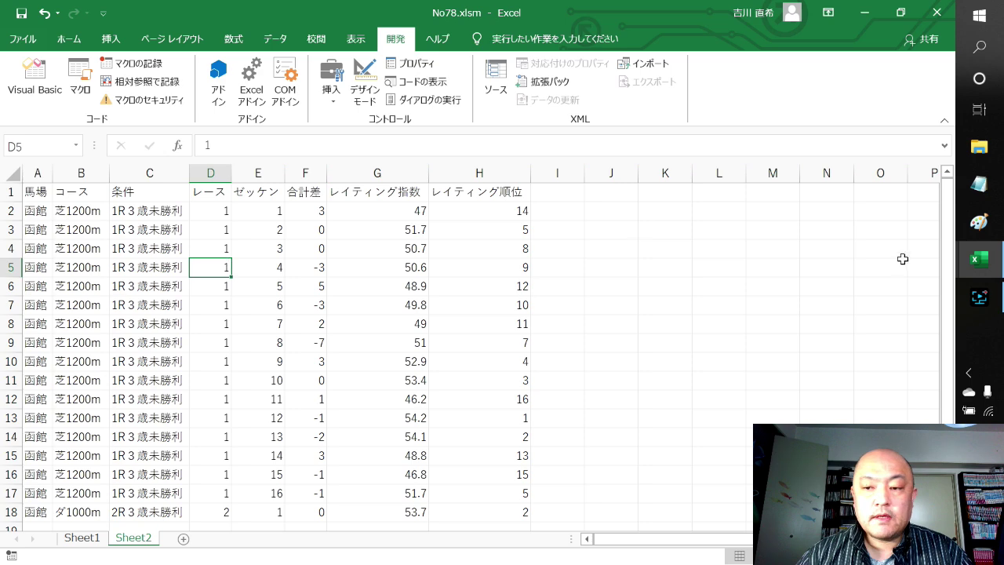
{"action": "mouse_move", "coordinate": [981, 271]}
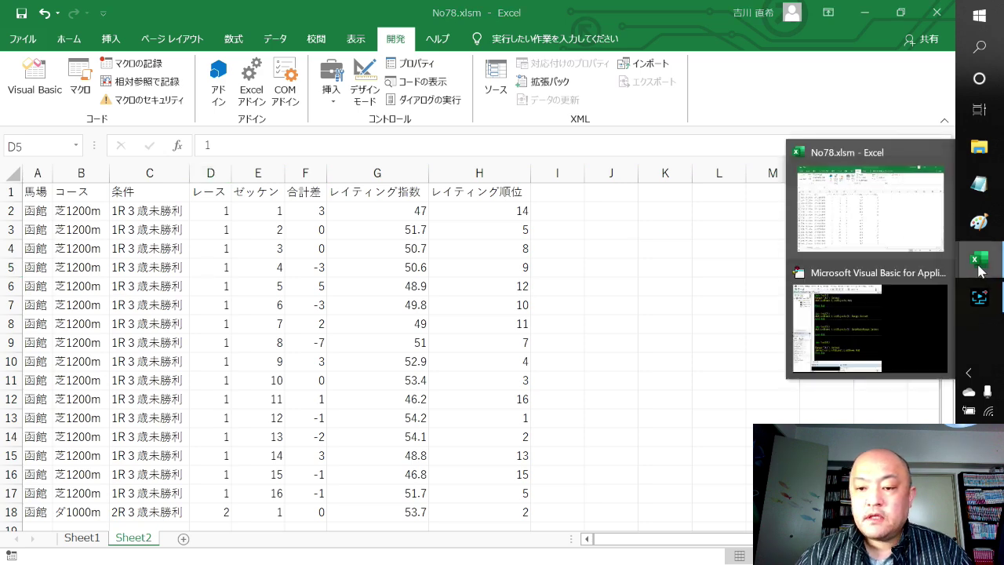
{"action": "left_click", "coordinate": [906, 306]}
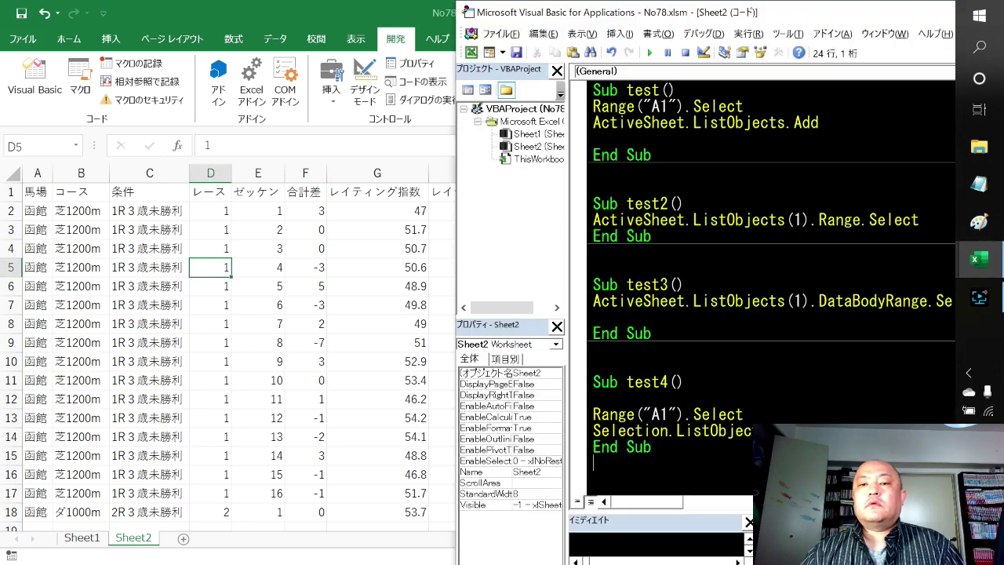
Run the test macro to convert the race data into table テーブル2, keeping column H visible
{"action": "left_click", "coordinate": [594, 138]}
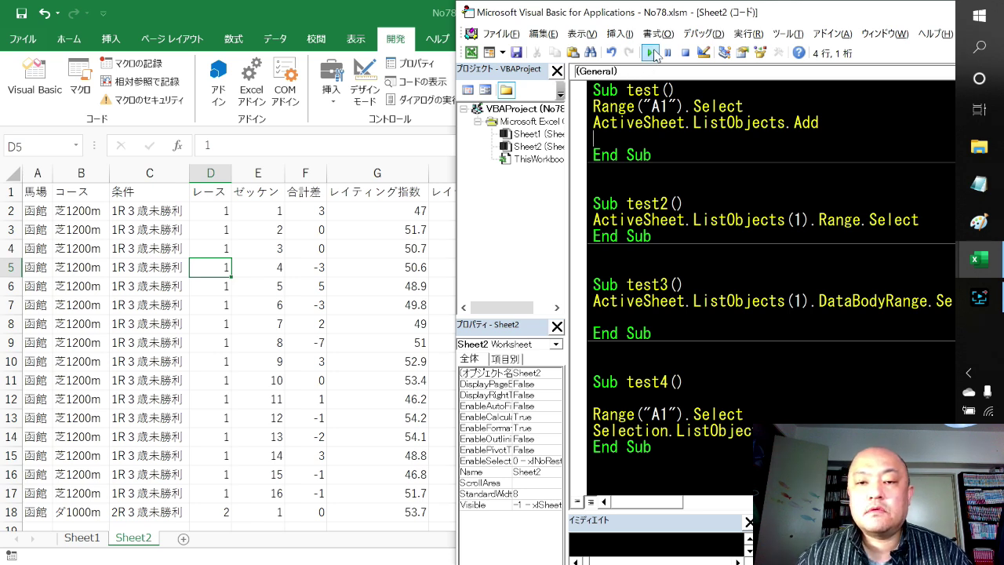
{"action": "left_click", "coordinate": [650, 53]}
{"action": "left_click_drag", "start_coordinate": [687, 13], "coordinate": [824, 13]}
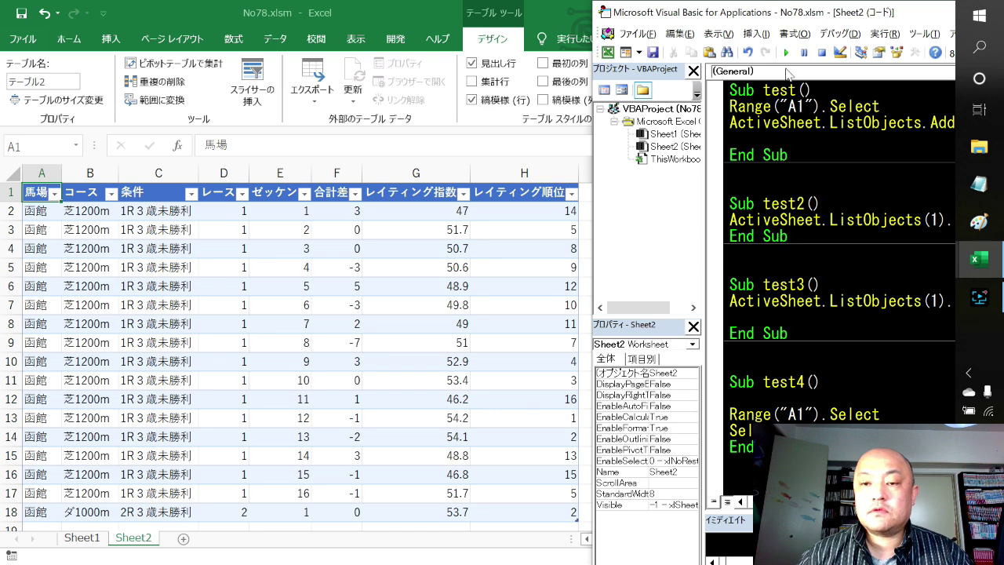
Run test2 to select all of テーブル2, header and data rows together
{"action": "left_click", "coordinate": [786, 52]}
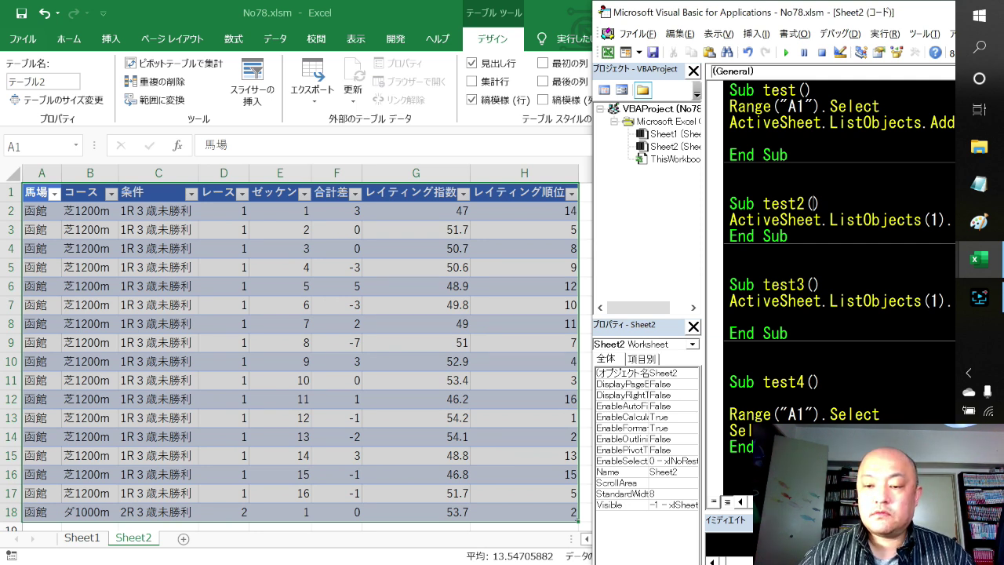
{"action": "left_click_drag", "start_coordinate": [763, 13], "coordinate": [573, 15]}
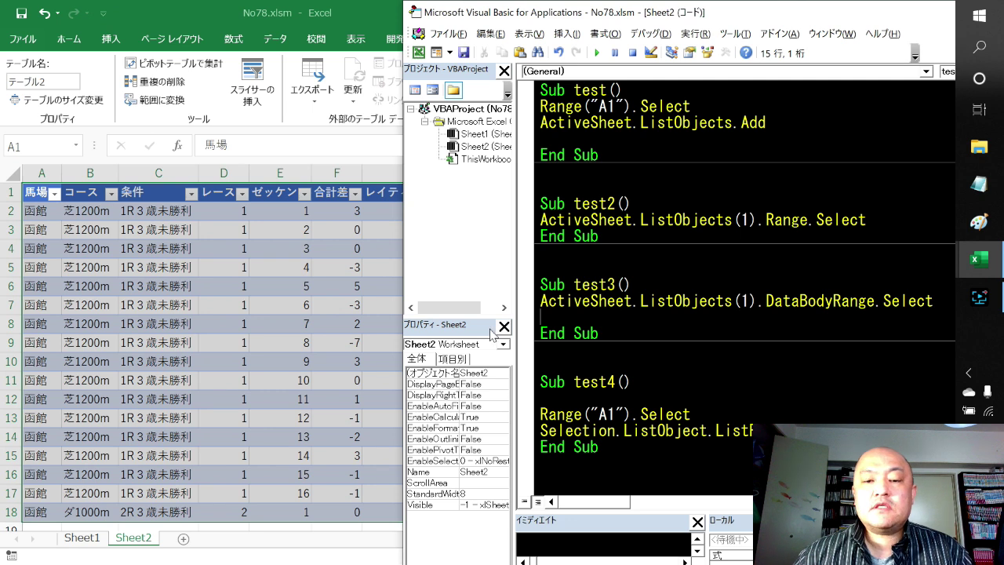
Run test3 to select テーブル2's data rows, then test4 to add a blank row at the bottom
{"action": "left_click", "coordinate": [657, 300]}
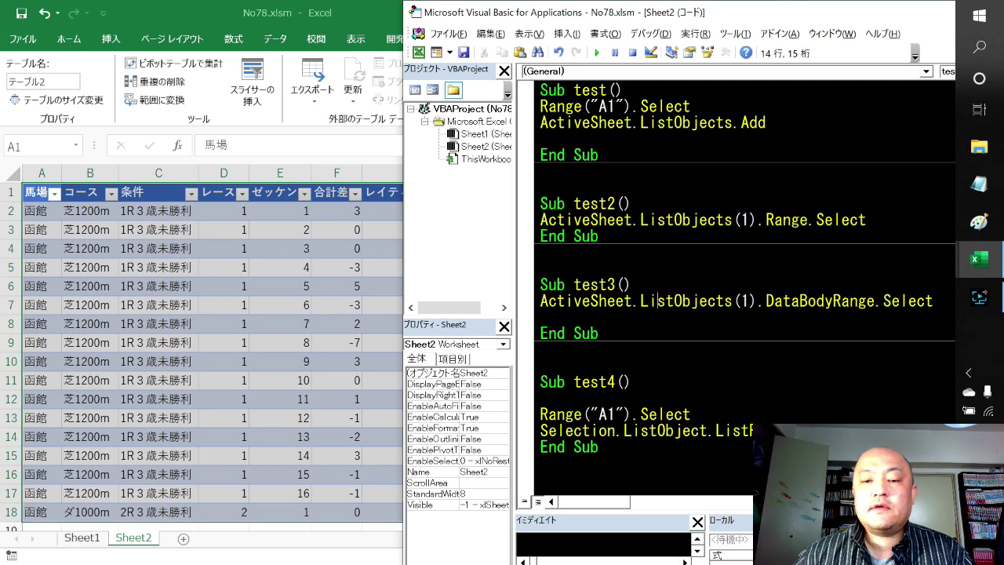
{"action": "left_click", "coordinate": [597, 53]}
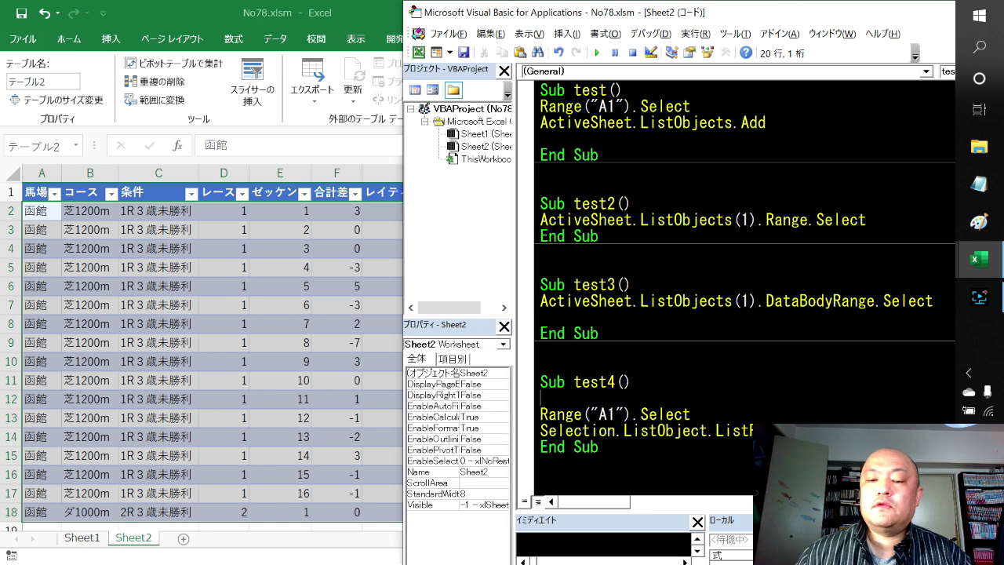
{"action": "left_click", "coordinate": [733, 431]}
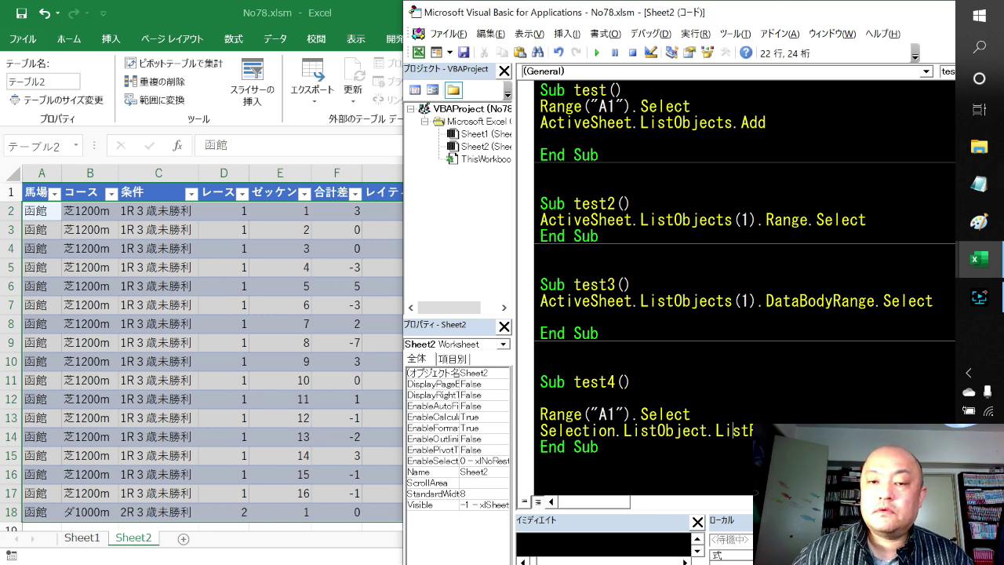
{"action": "left_click", "coordinate": [596, 52]}
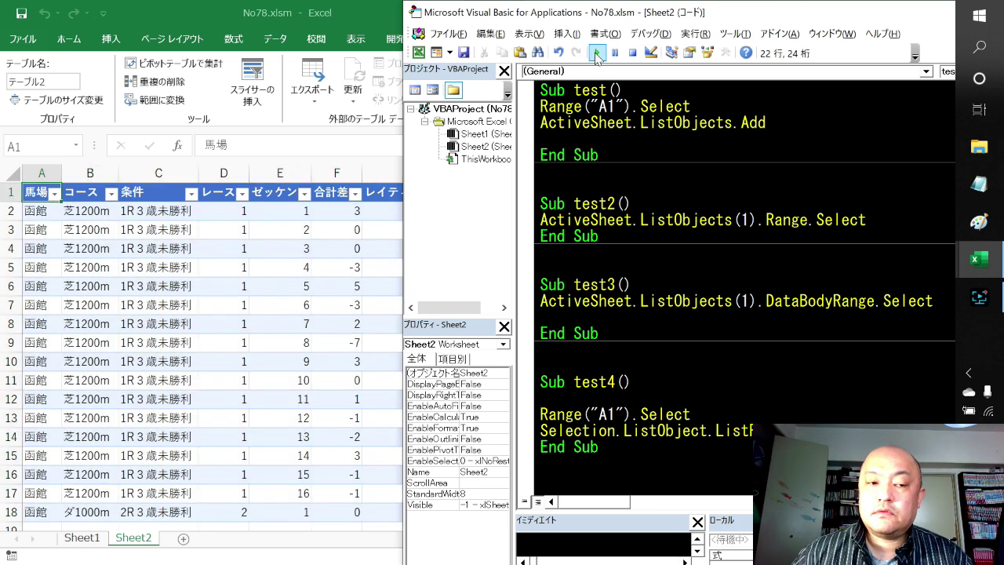
{"action": "left_click", "coordinate": [281, 235]}
{"action": "scroll", "coordinate": [282, 235], "scroll_direction": "down", "scroll_amount": 5}
{"action": "scroll", "coordinate": [282, 236], "scroll_direction": "down", "scroll_amount": 3}
{"action": "scroll", "coordinate": [284, 236], "scroll_direction": "up", "scroll_amount": 2}
{"action": "scroll", "coordinate": [283, 236], "scroll_direction": "up", "scroll_amount": 1}
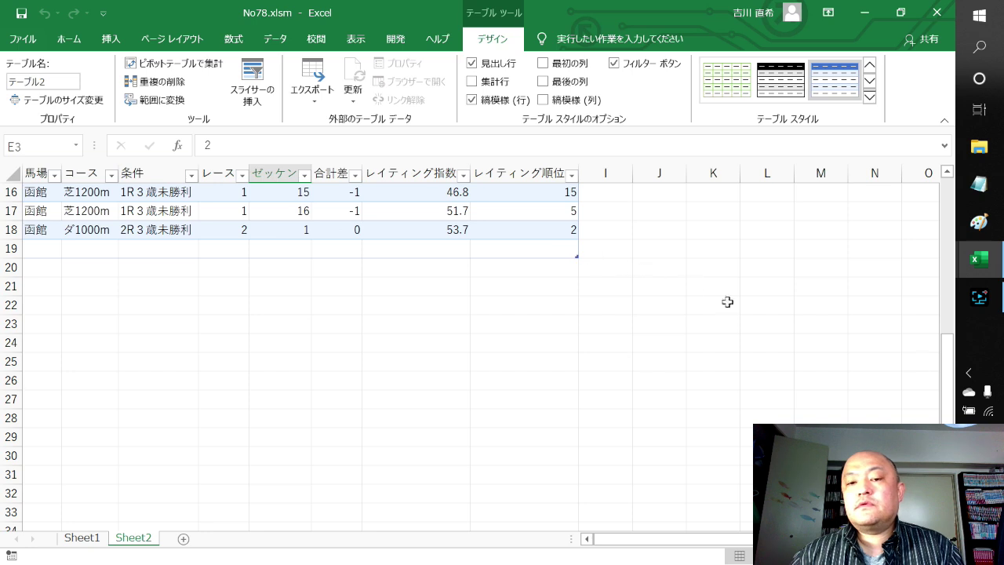
{"action": "left_click", "coordinate": [979, 299]}
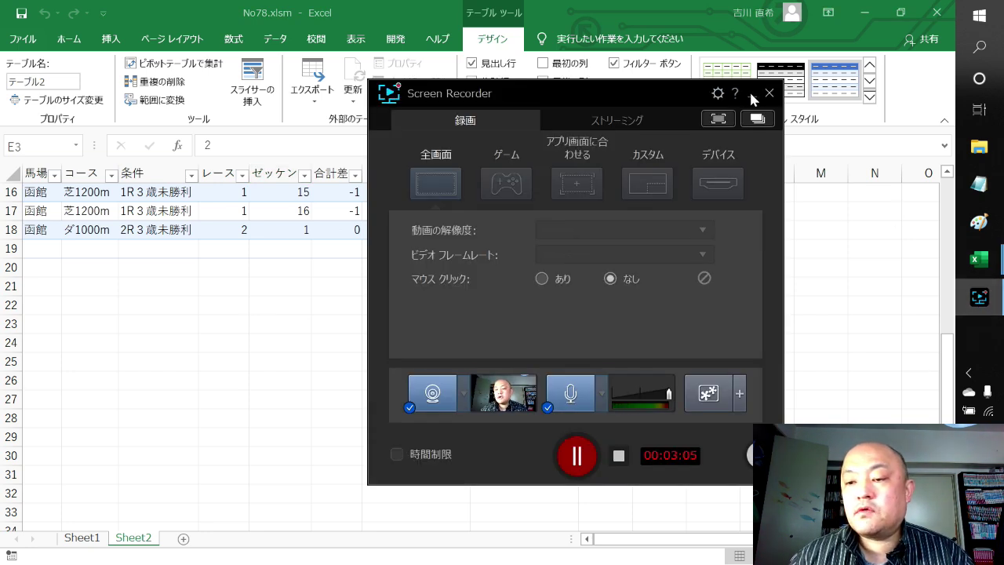
{"action": "left_click", "coordinate": [752, 94]}
{"action": "mouse_move", "coordinate": [979, 259]}
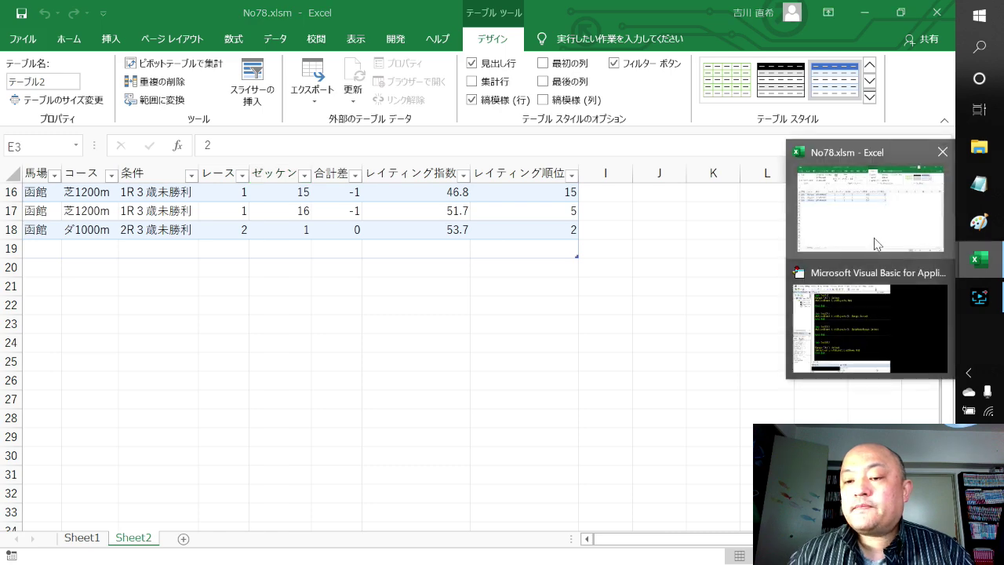
{"action": "left_click", "coordinate": [871, 313]}
{"action": "double_click", "coordinate": [772, 12]}
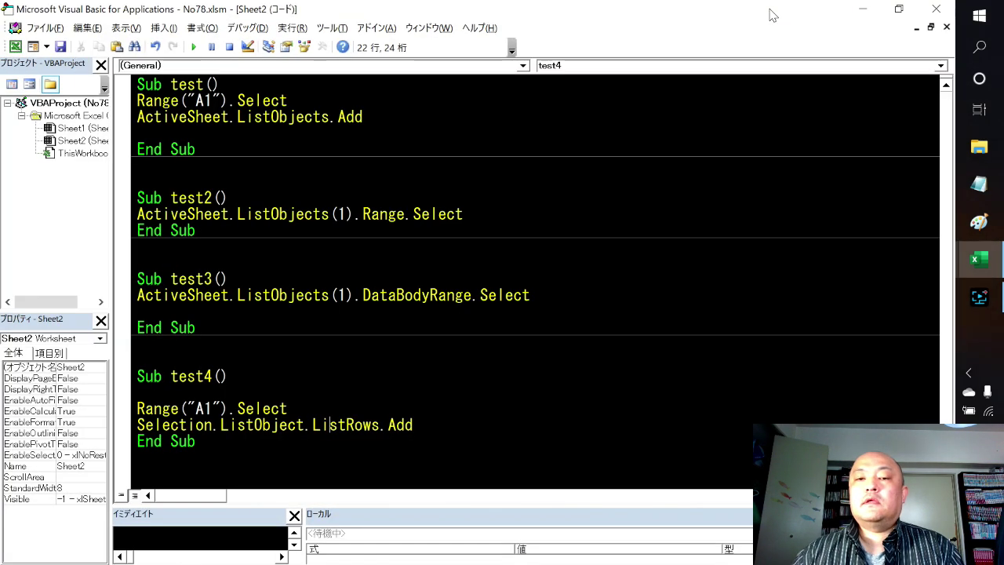
{"action": "left_click", "coordinate": [137, 165]}
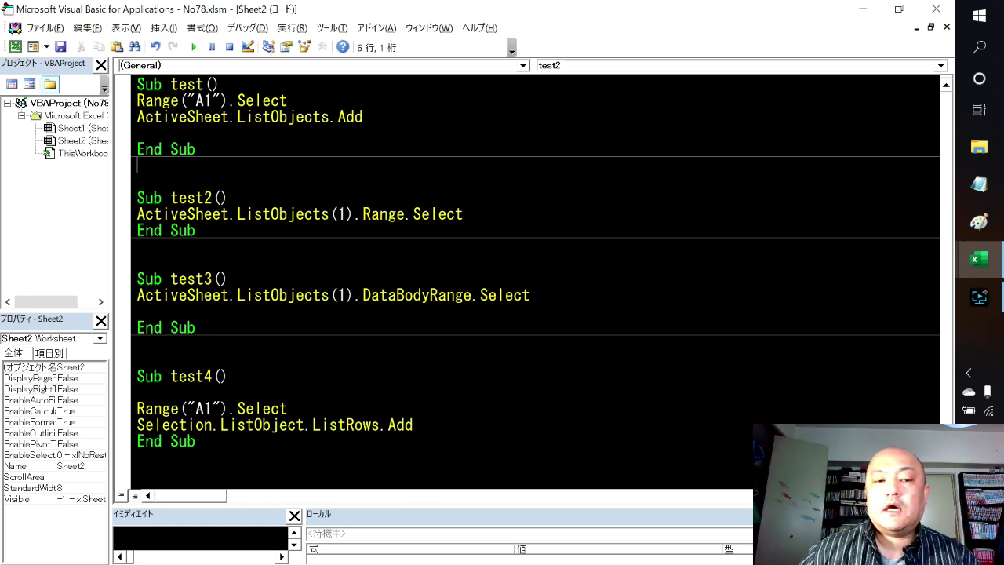
{"action": "left_click", "coordinate": [138, 310]}
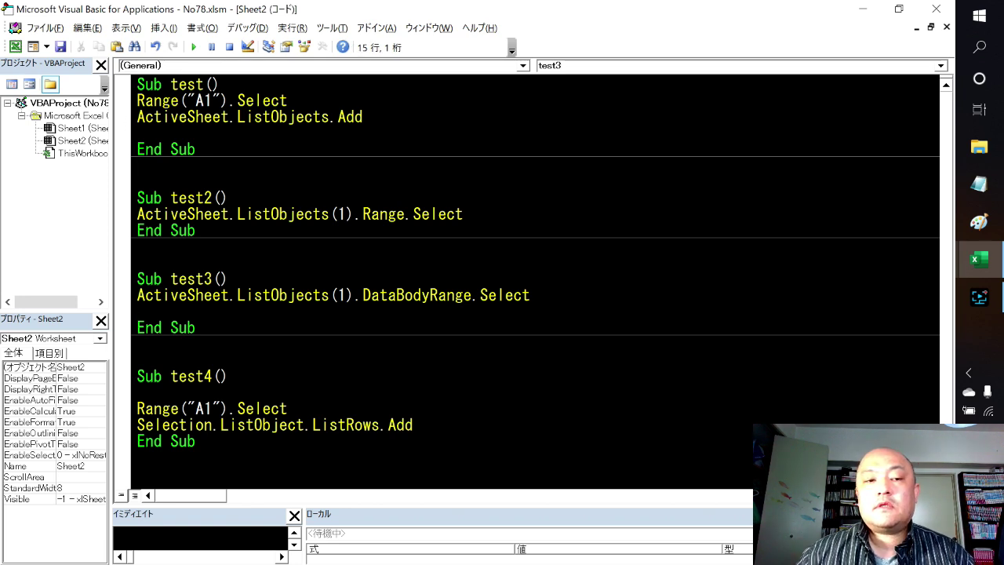
{"action": "left_click", "coordinate": [262, 117]}
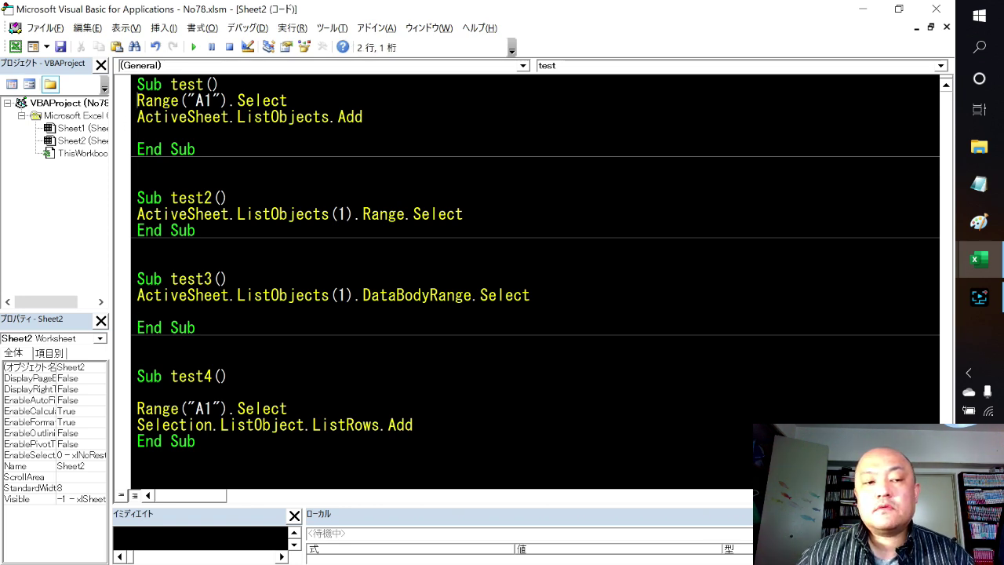
{"action": "left_click", "coordinate": [364, 116]}
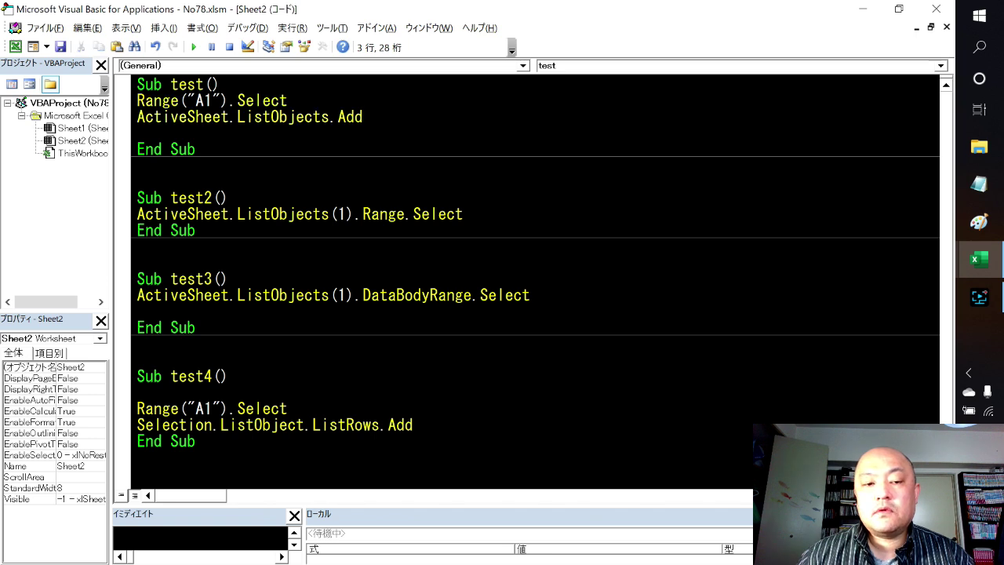
{"action": "left_click", "coordinate": [195, 230]}
{"action": "left_click", "coordinate": [280, 295]}
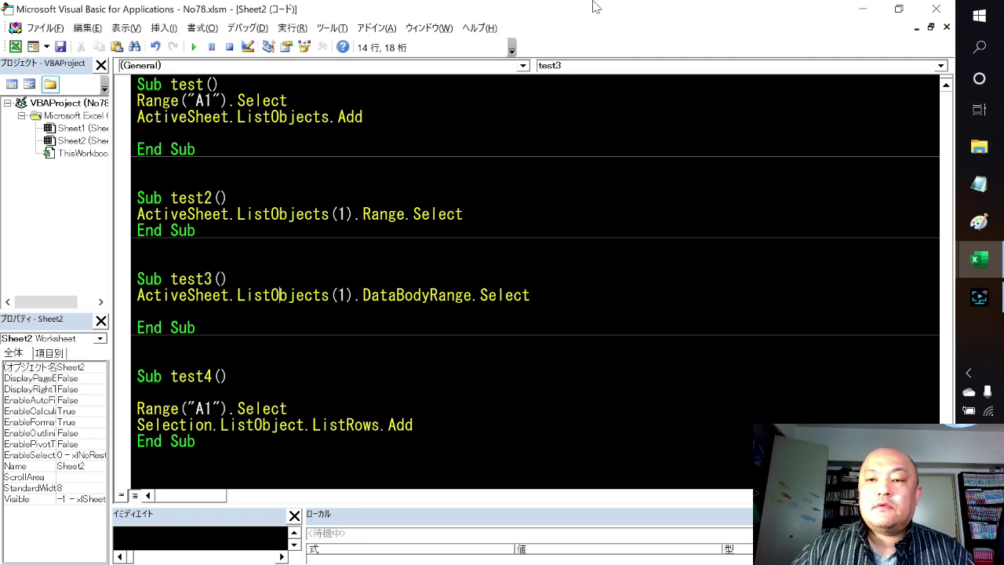
{"action": "left_click", "coordinate": [863, 9]}
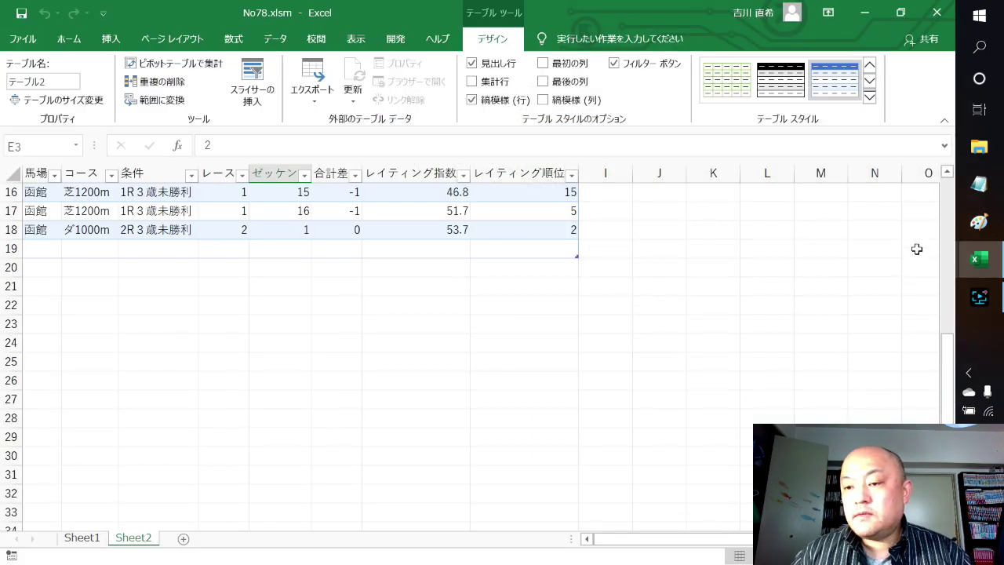
{"action": "left_click", "coordinate": [979, 303]}
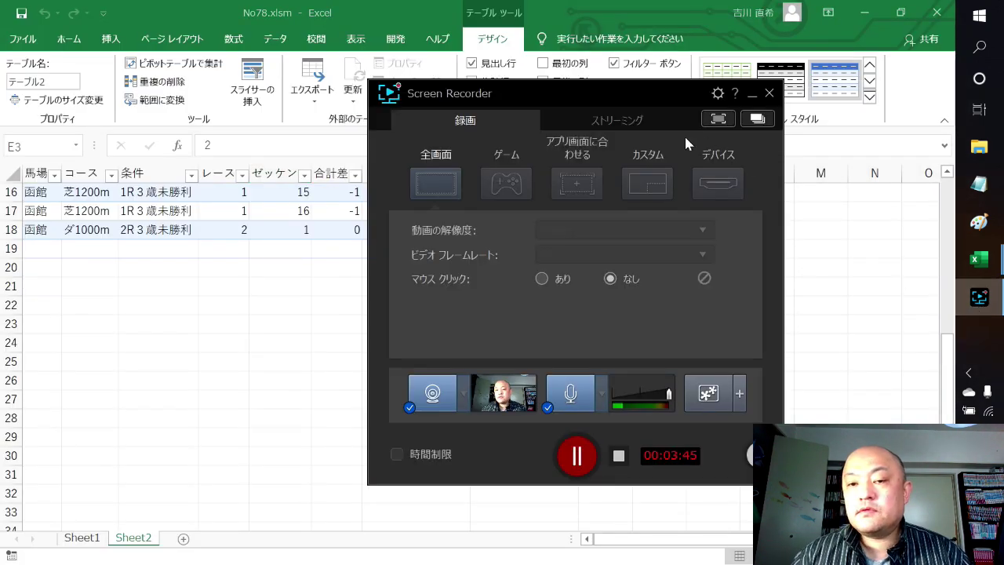
{"action": "left_click", "coordinate": [750, 100]}
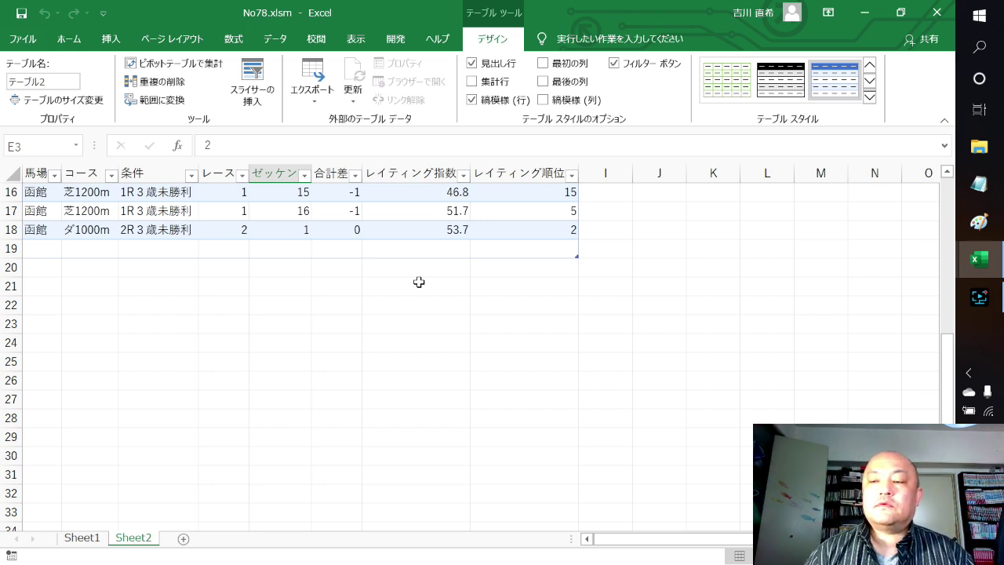
Insert an empty table column 列1 at column H, ahead of レイティング順位
{"action": "scroll", "coordinate": [502, 338], "scroll_direction": "up", "scroll_amount": 4}
{"action": "scroll", "coordinate": [489, 349], "scroll_direction": "up", "scroll_amount": 1}
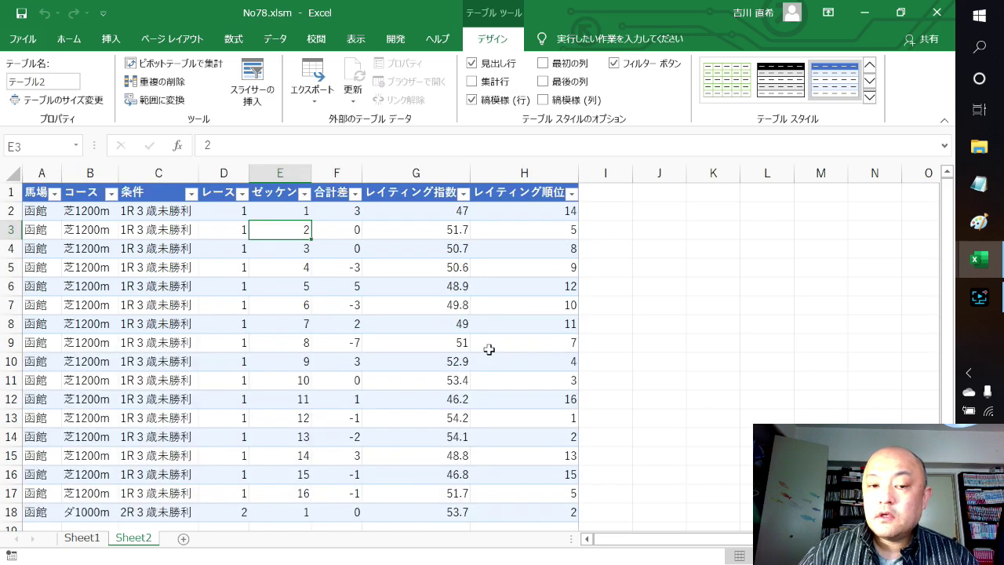
{"action": "scroll", "coordinate": [490, 349], "scroll_direction": "down", "scroll_amount": 4}
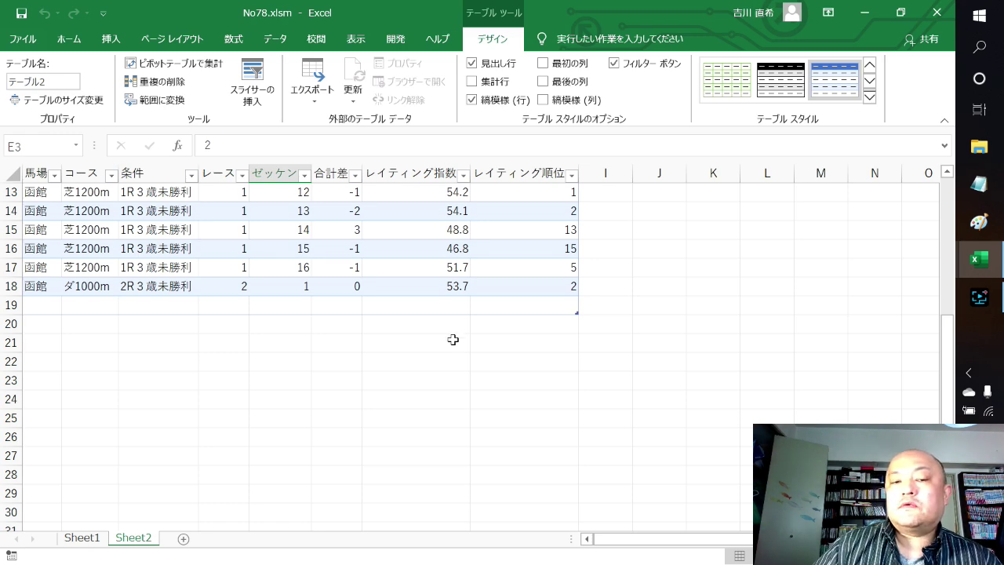
{"action": "scroll", "coordinate": [464, 332], "scroll_direction": "up", "scroll_amount": 4}
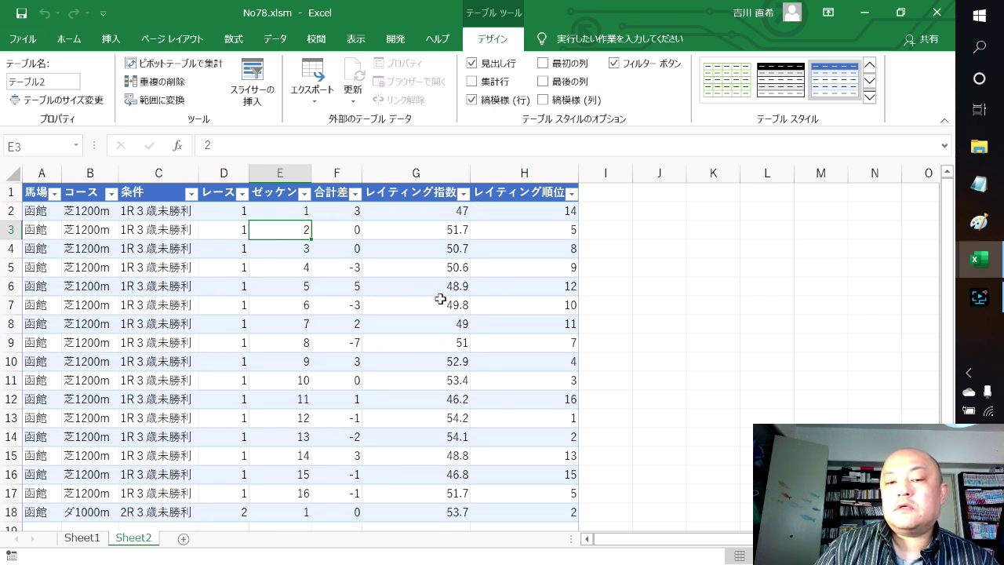
{"action": "left_click", "coordinate": [511, 168]}
{"action": "right_click", "coordinate": [511, 168]}
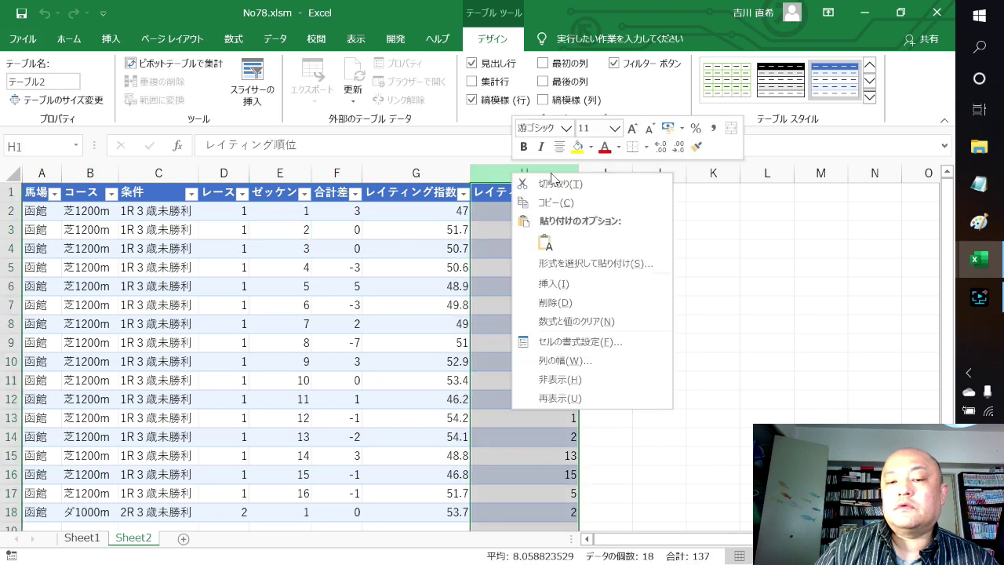
{"action": "left_click", "coordinate": [560, 288]}
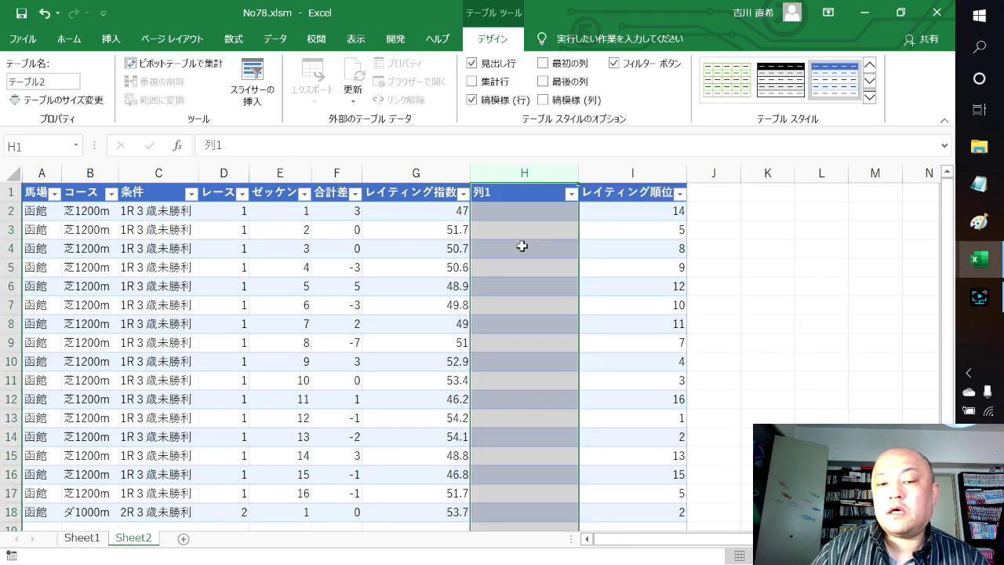
Enter =SUM(D2:F2) in H2 so 列1 fills with each row's レース-to-合計差 total
{"action": "left_click", "coordinate": [518, 211]}
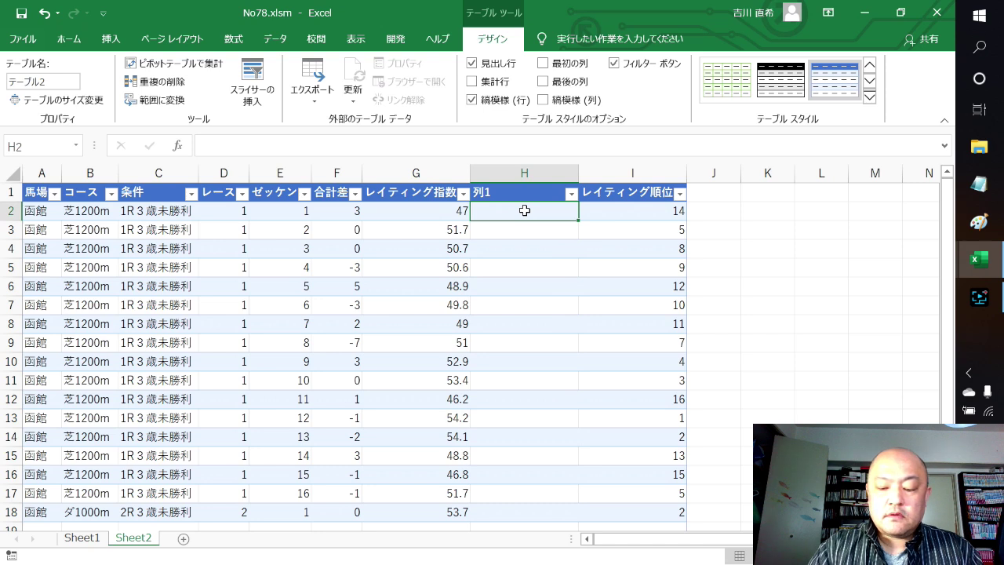
{"action": "type", "text": "=sum("}
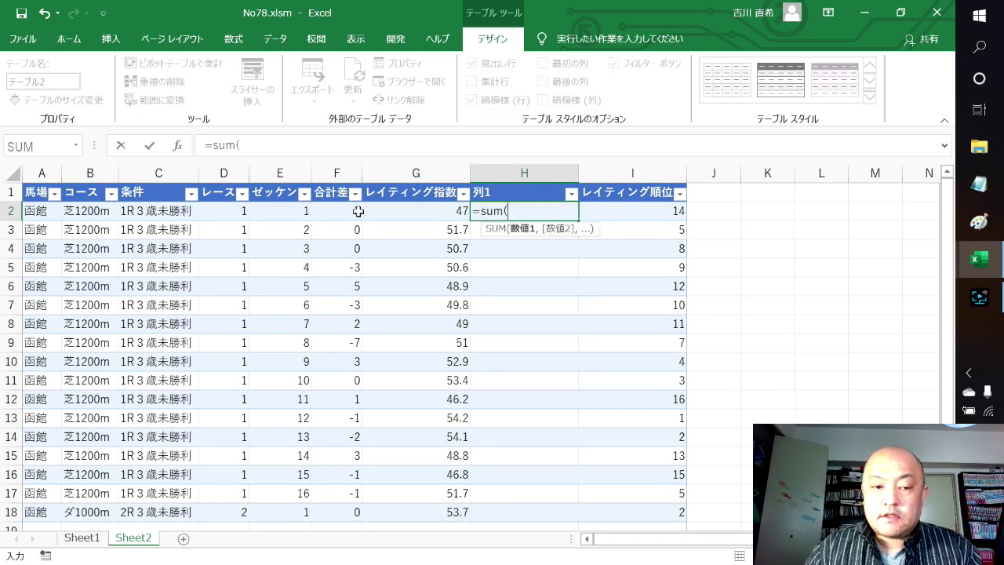
{"action": "left_click", "coordinate": [220, 211]}
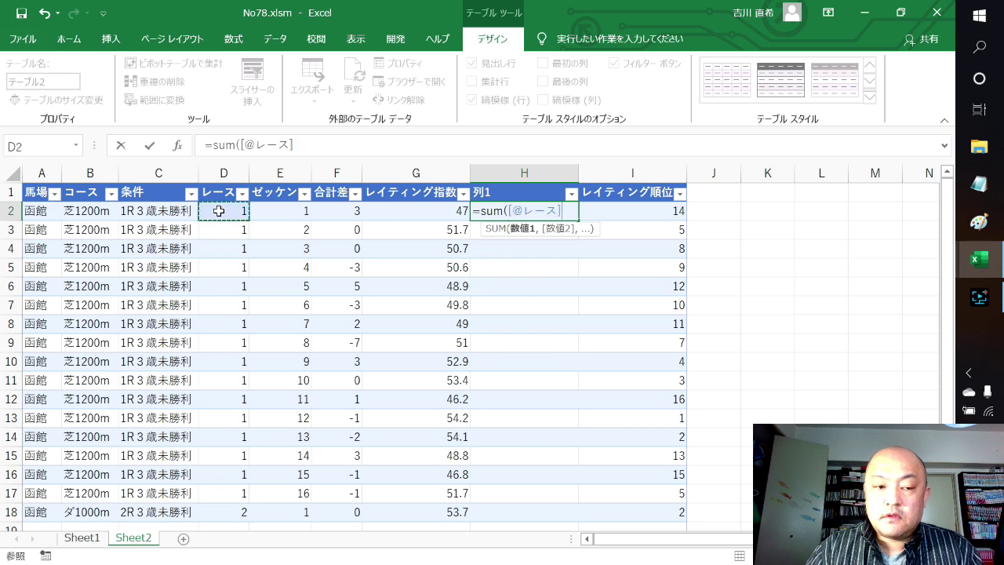
{"action": "left_click_drag", "start_coordinate": [219, 211], "coordinate": [339, 211]}
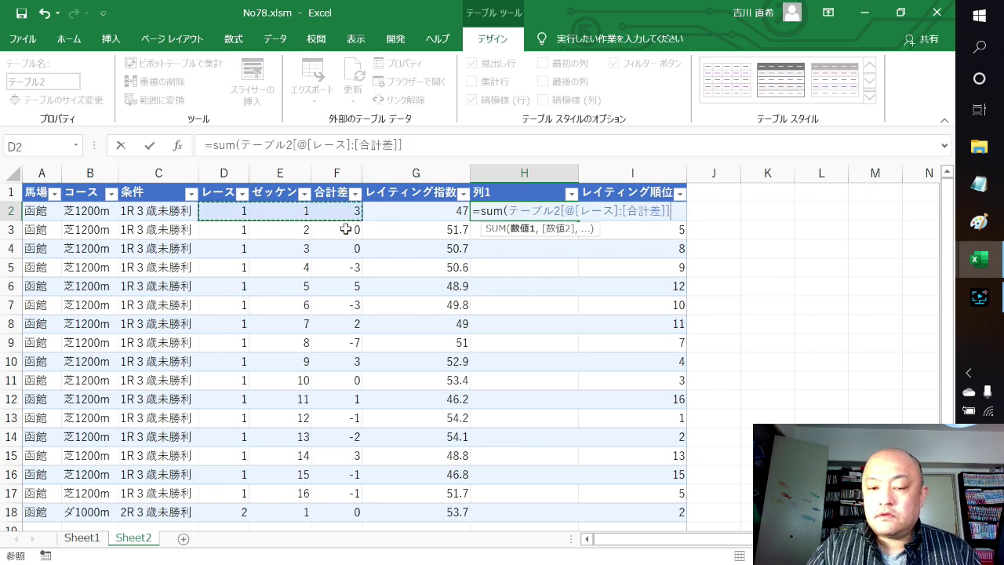
{"action": "key", "text": "Return"}
{"action": "key", "text": "Return"}
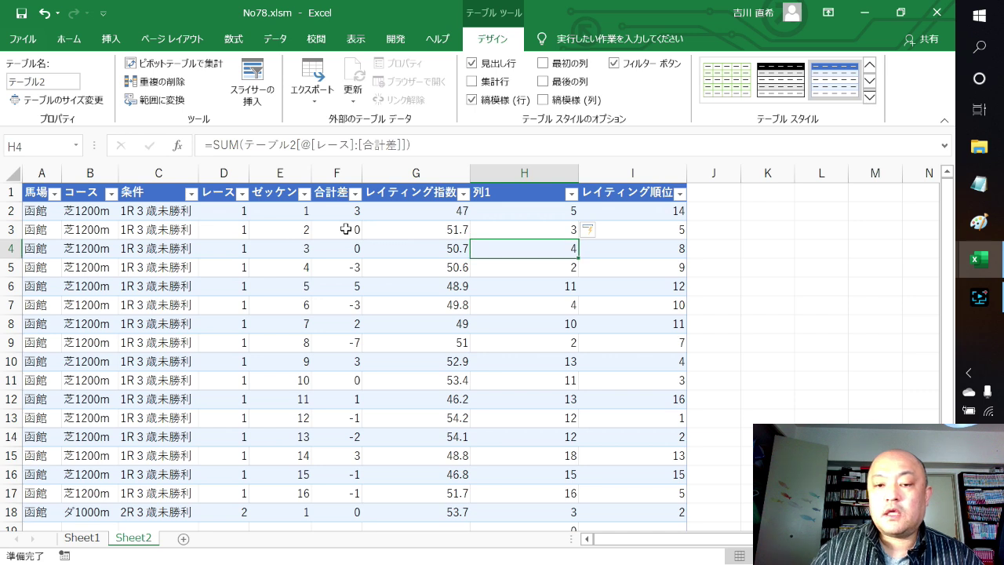
Select the 列1 results from H2 down to check their totals
{"action": "left_click", "coordinate": [547, 211]}
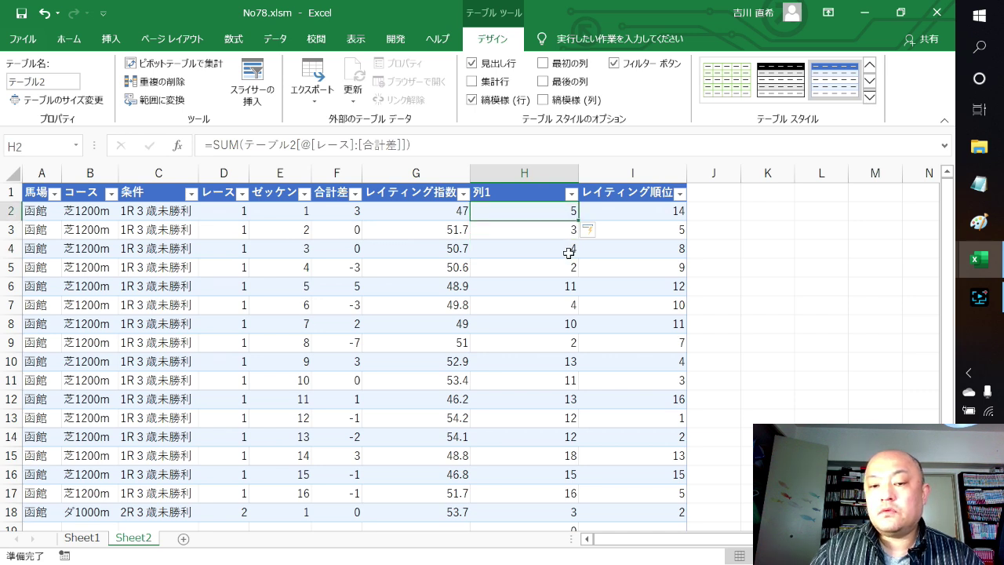
{"action": "left_click_drag", "start_coordinate": [549, 209], "coordinate": [549, 493]}
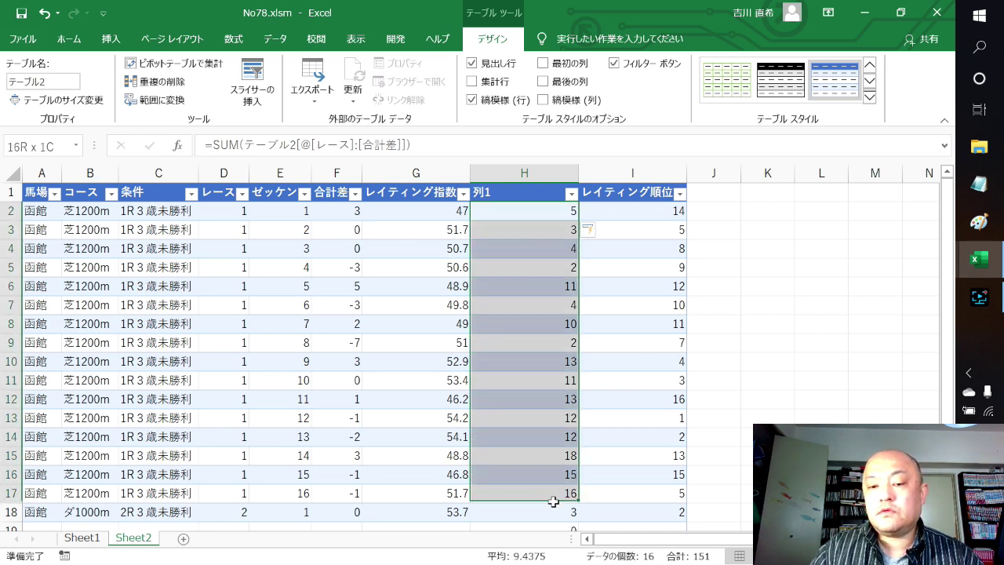
{"action": "scroll", "coordinate": [539, 429], "scroll_direction": "down", "scroll_amount": 4}
{"action": "scroll", "coordinate": [538, 429], "scroll_direction": "up", "scroll_amount": 4}
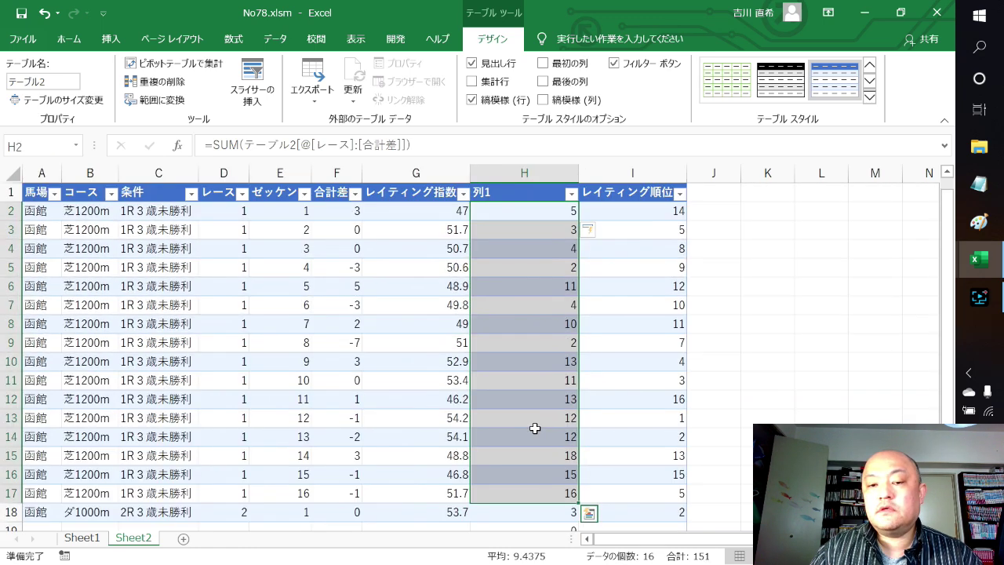
{"action": "left_click", "coordinate": [542, 313]}
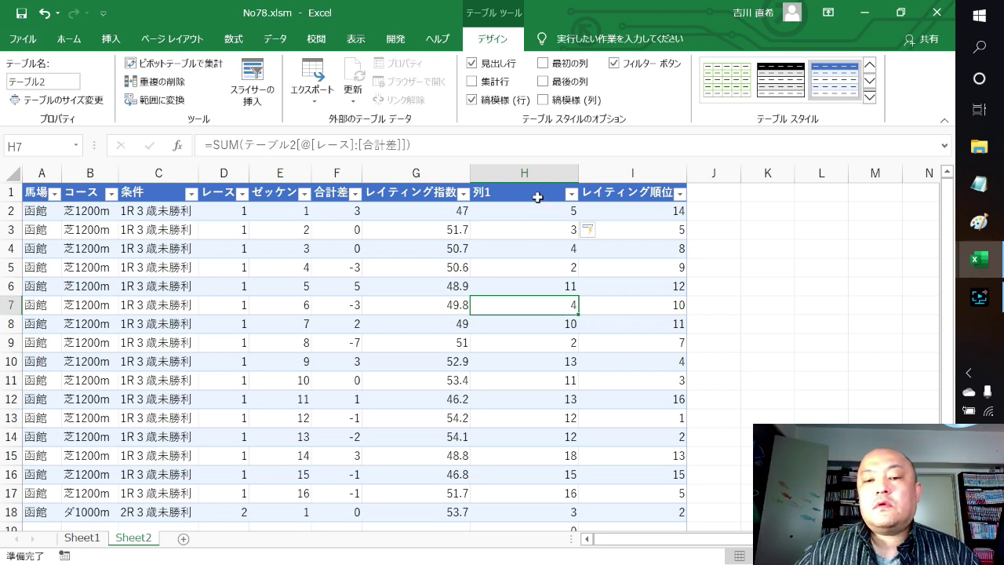
{"action": "scroll", "coordinate": [528, 230], "scroll_direction": "down", "scroll_amount": 2}
{"action": "scroll", "coordinate": [528, 230], "scroll_direction": "up", "scroll_amount": 1}
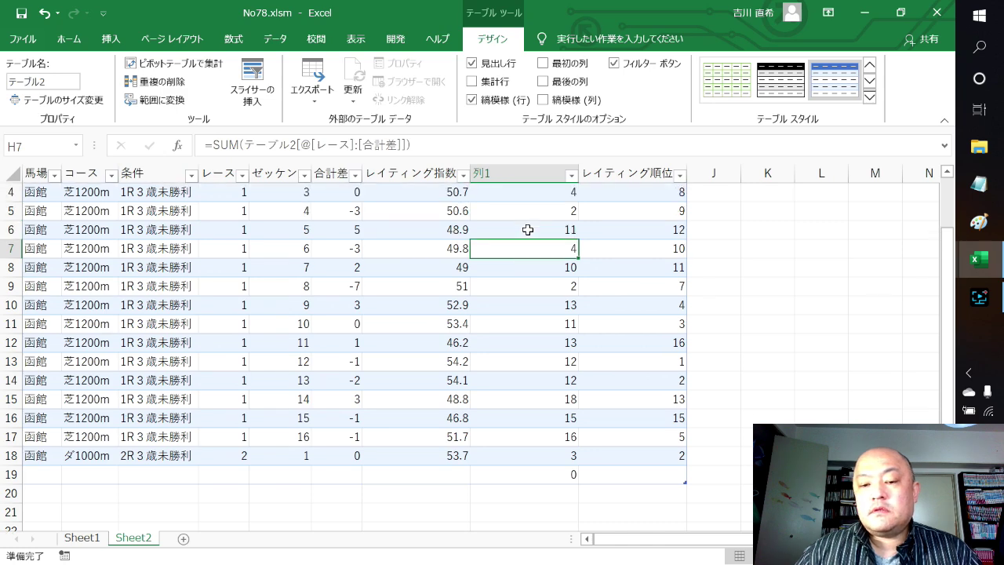
{"action": "scroll", "coordinate": [528, 230], "scroll_direction": "up", "scroll_amount": 1}
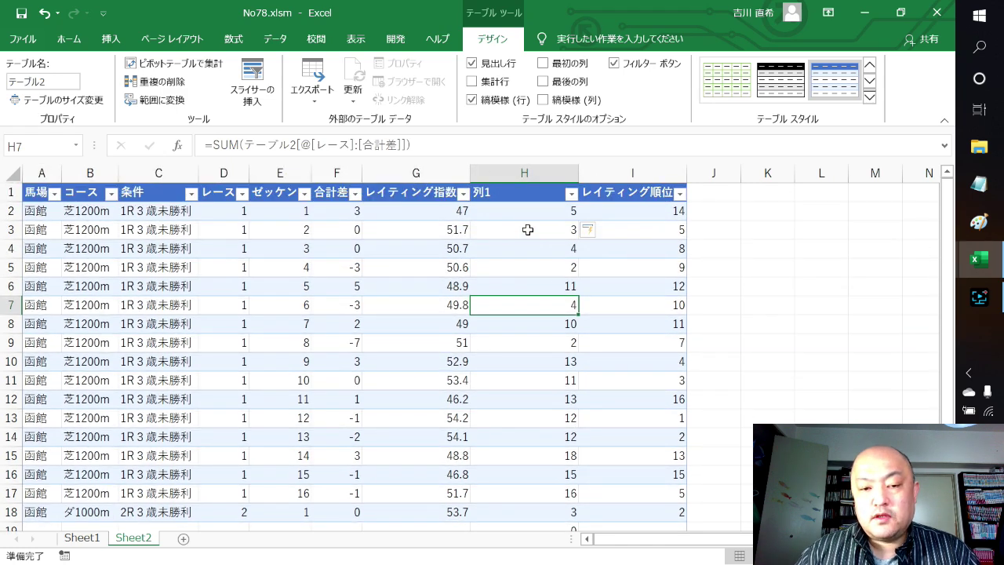
AutoFit column H's width and select the empty cells of row 19
{"action": "double_click", "coordinate": [578, 172]}
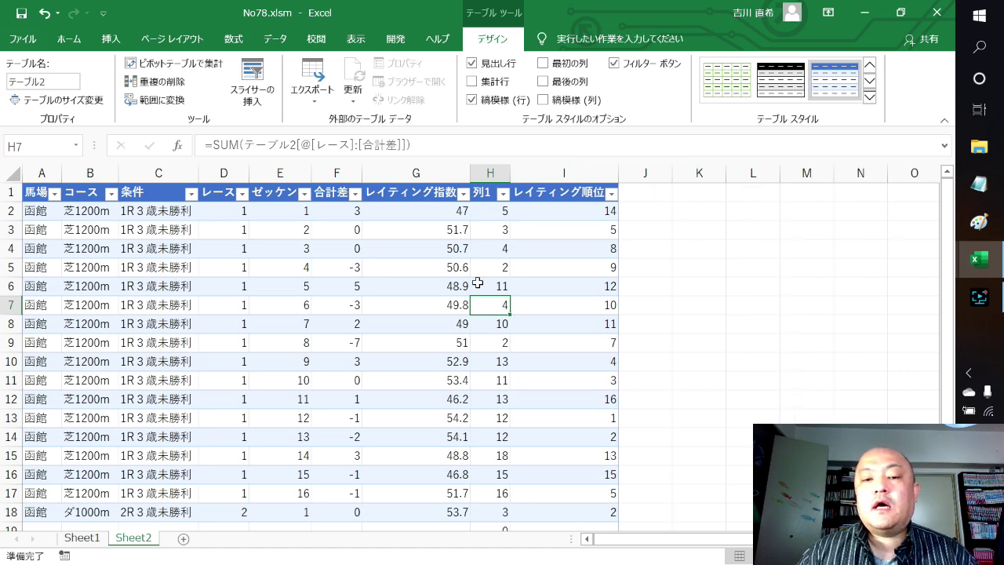
{"action": "scroll", "coordinate": [477, 283], "scroll_direction": "down", "scroll_amount": 2}
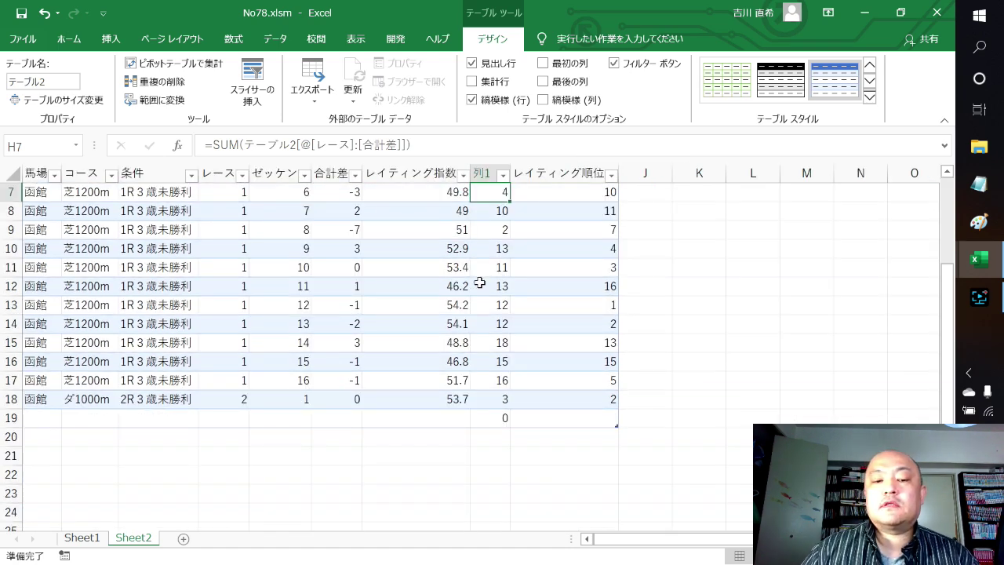
{"action": "left_click_drag", "start_coordinate": [37, 417], "coordinate": [565, 419]}
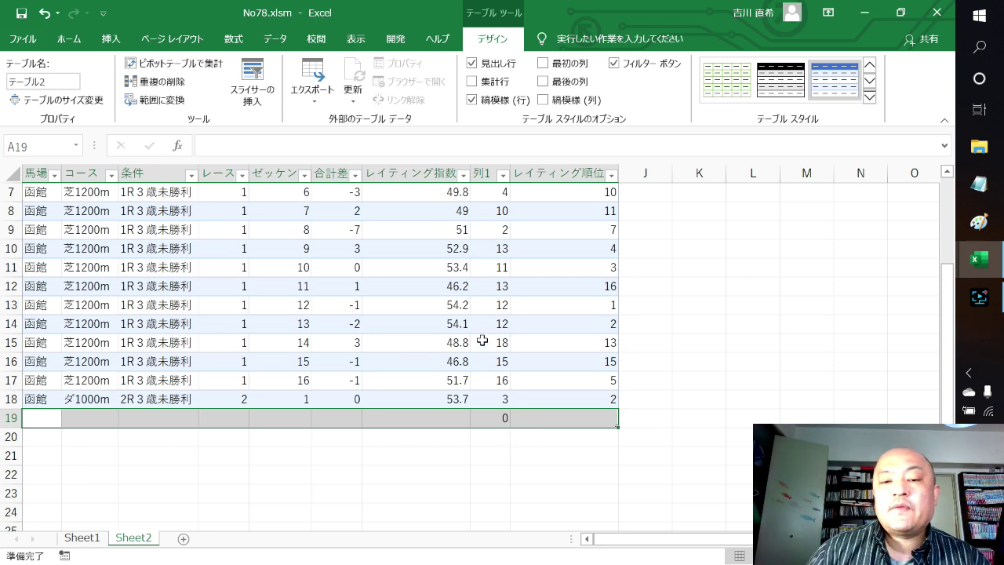
{"action": "scroll", "coordinate": [470, 389], "scroll_direction": "up", "scroll_amount": 2}
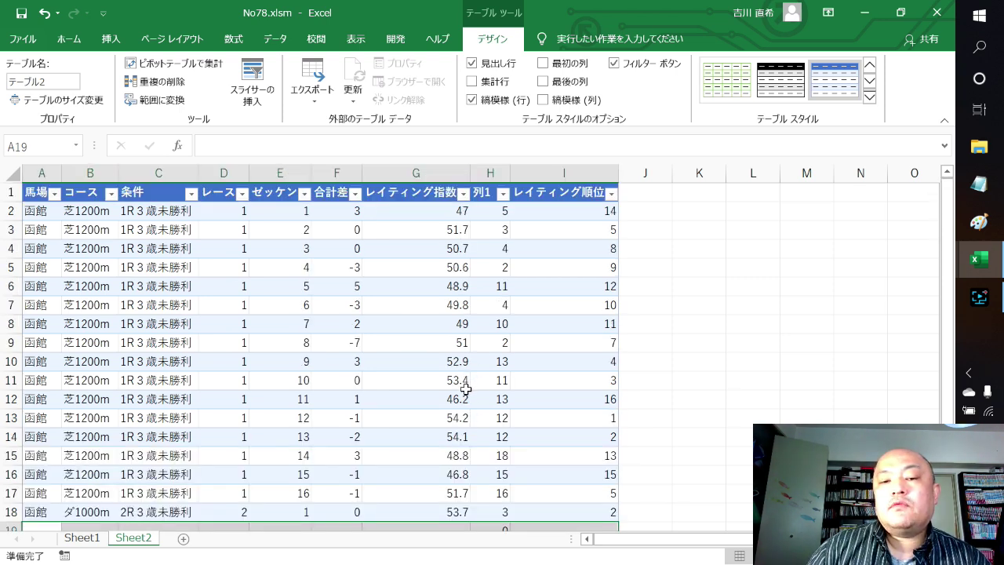
{"action": "scroll", "coordinate": [465, 392], "scroll_direction": "down", "scroll_amount": 2}
{"action": "scroll", "coordinate": [463, 396], "scroll_direction": "down", "scroll_amount": 1}
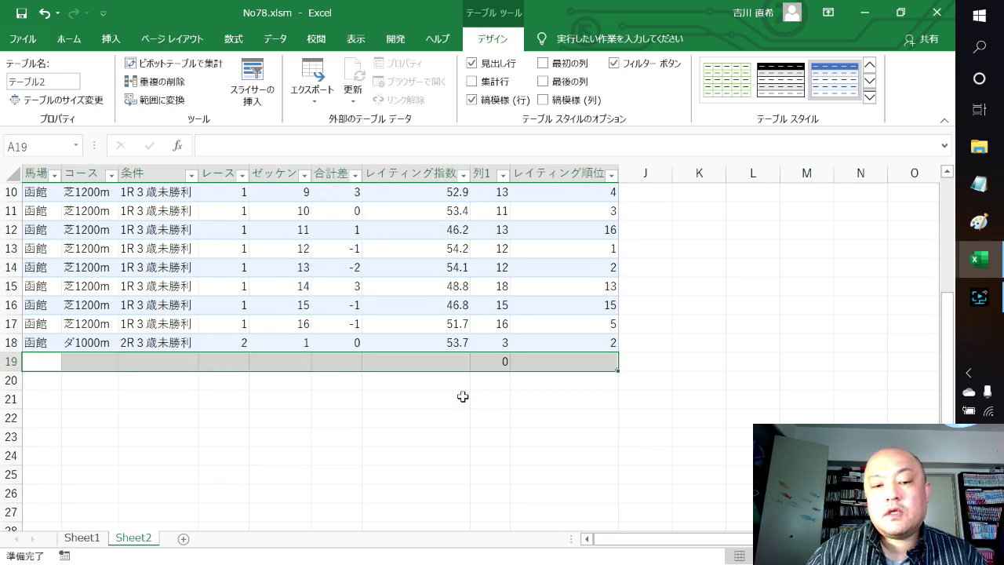
{"action": "left_click", "coordinate": [540, 359]}
{"action": "left_click", "coordinate": [488, 367]}
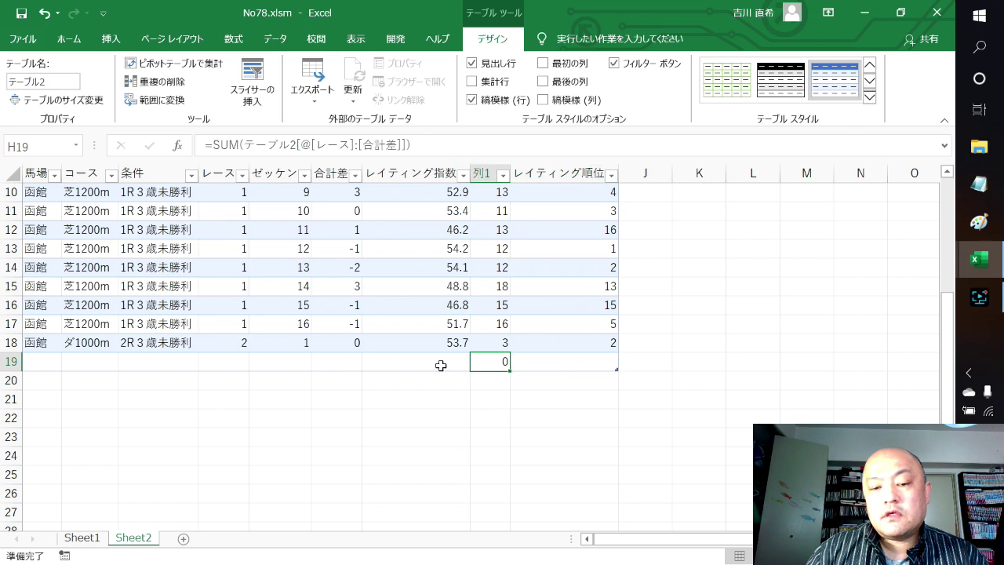
{"action": "left_click", "coordinate": [435, 366]}
{"action": "left_click", "coordinate": [339, 364]}
{"action": "left_click", "coordinate": [302, 365]}
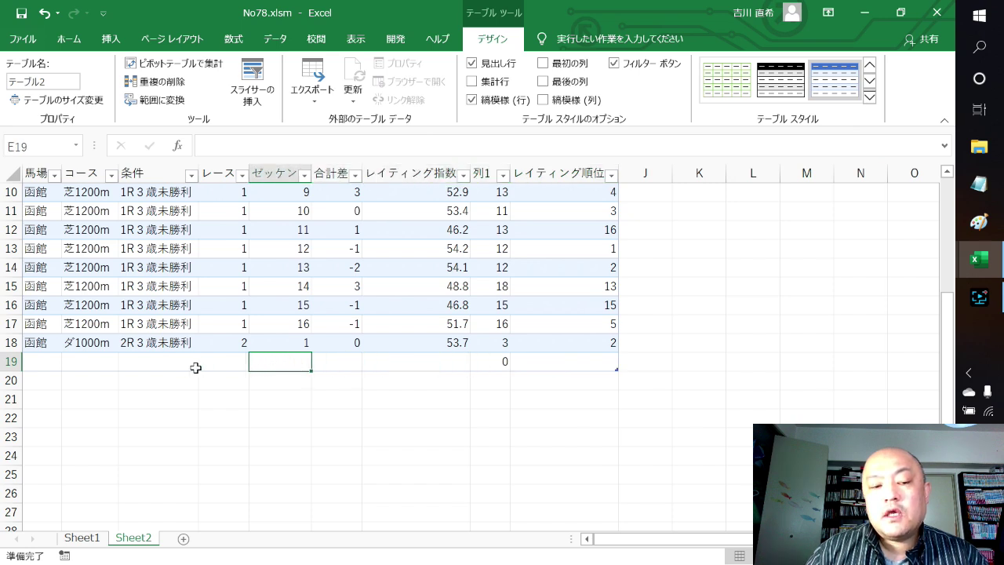
{"action": "left_click", "coordinate": [196, 367]}
{"action": "mouse_move", "coordinate": [47, 361]}
{"action": "left_mouse_down"}
{"action": "mouse_move", "coordinate": [495, 380]}
{"action": "mouse_move", "coordinate": [594, 370]}
{"action": "left_mouse_up"}
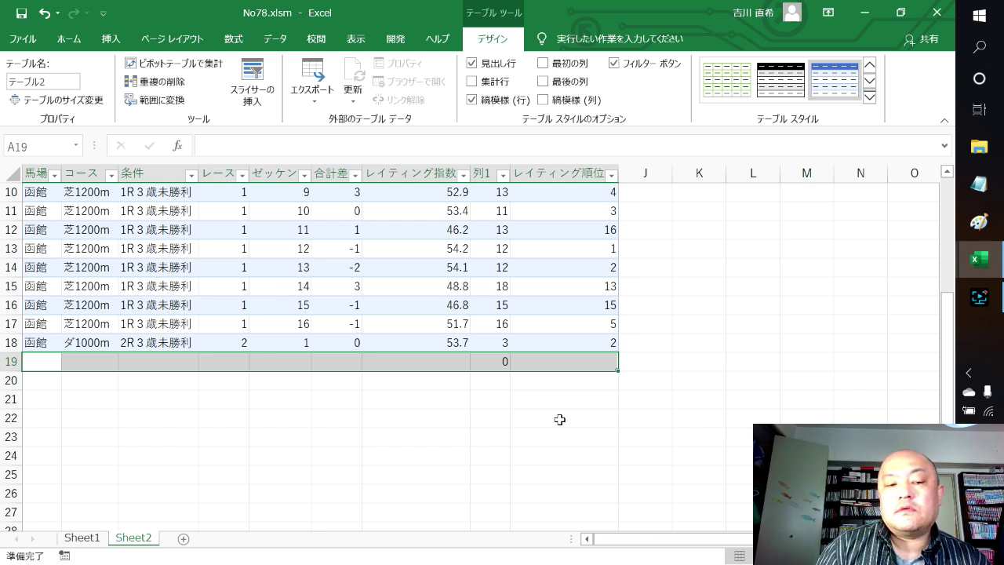
{"action": "left_click", "coordinate": [38, 362]}
{"action": "left_click", "coordinate": [71, 361]}
{"action": "left_click", "coordinate": [153, 361]}
{"action": "left_click", "coordinate": [240, 357]}
{"action": "left_click", "coordinate": [272, 359]}
{"action": "left_click", "coordinate": [320, 360]}
{"action": "left_click", "coordinate": [417, 366]}
{"action": "left_click", "coordinate": [483, 361]}
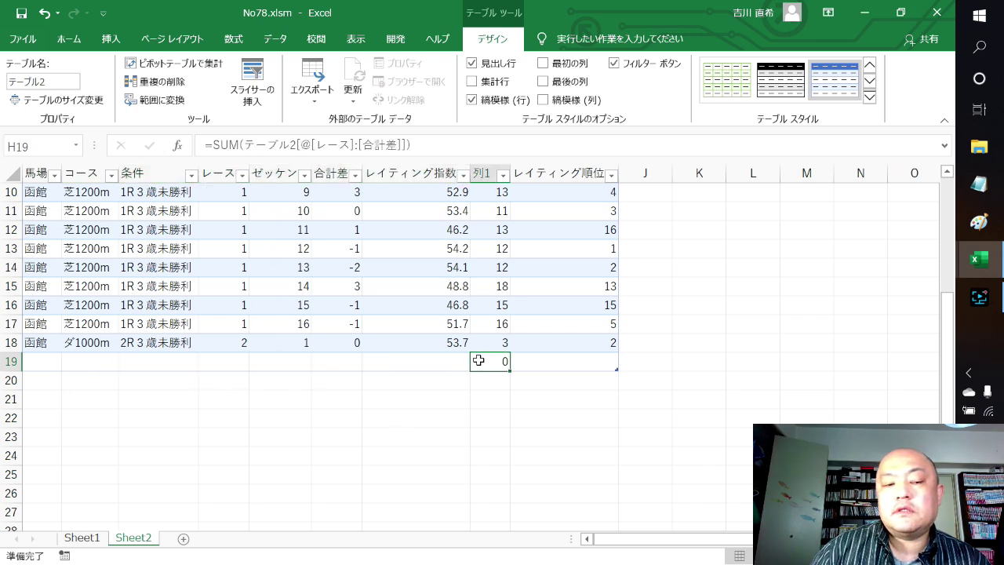
{"action": "left_click", "coordinate": [58, 363]}
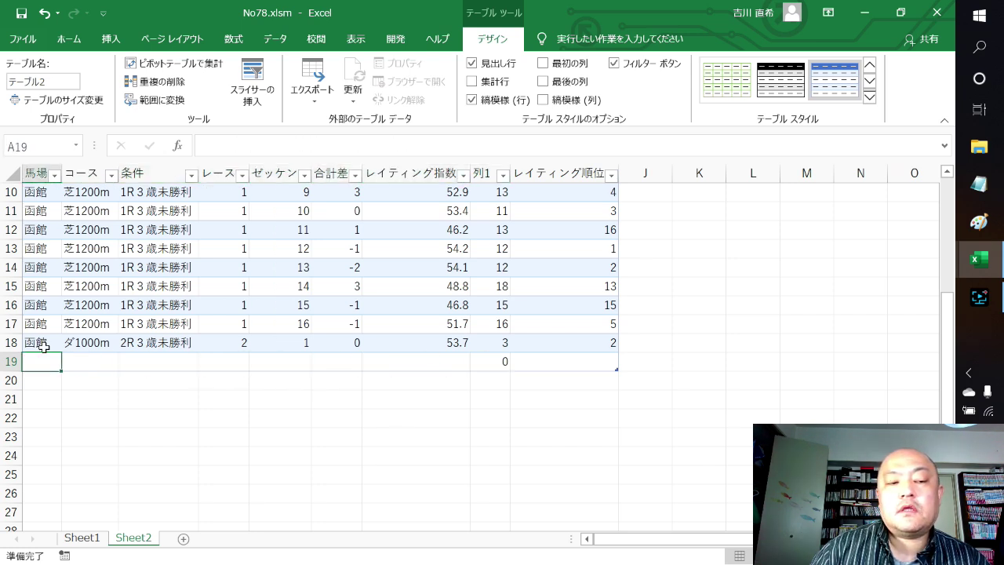
{"action": "scroll", "coordinate": [58, 359], "scroll_direction": "up", "scroll_amount": 3}
{"action": "scroll", "coordinate": [59, 358], "scroll_direction": "down", "scroll_amount": 3}
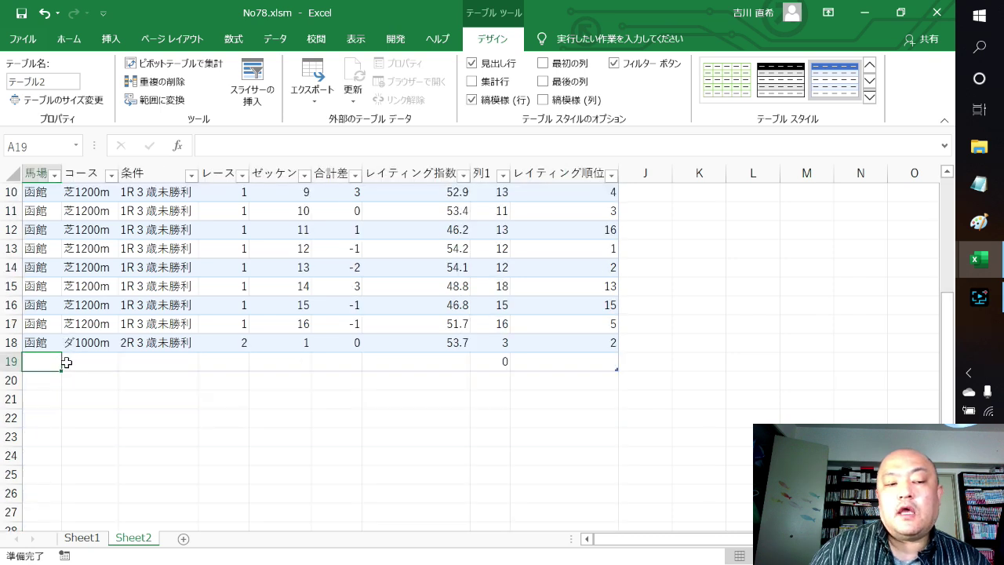
{"action": "left_click", "coordinate": [90, 358]}
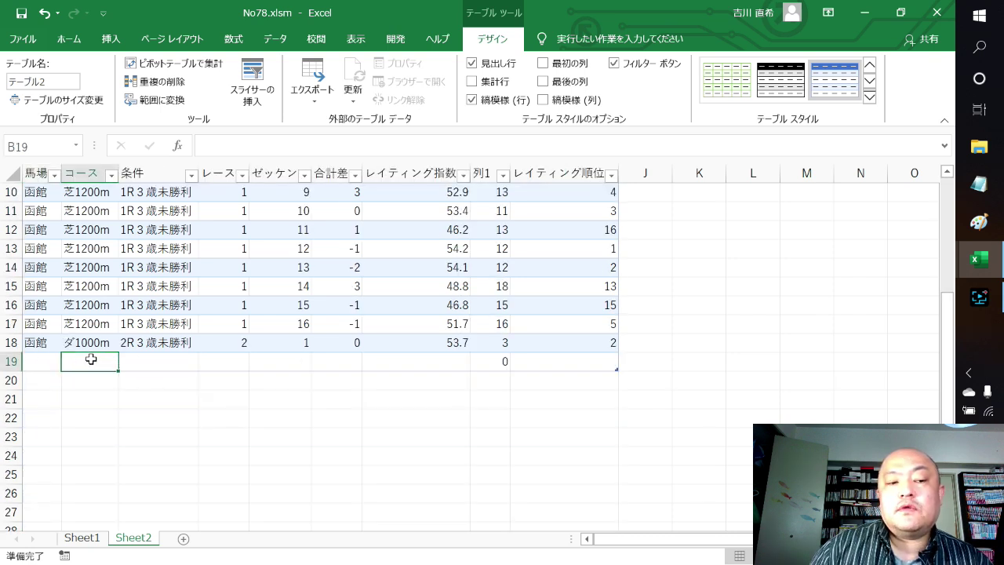
{"action": "left_click", "coordinate": [155, 357]}
{"action": "scroll", "coordinate": [155, 357], "scroll_direction": "up", "scroll_amount": 3}
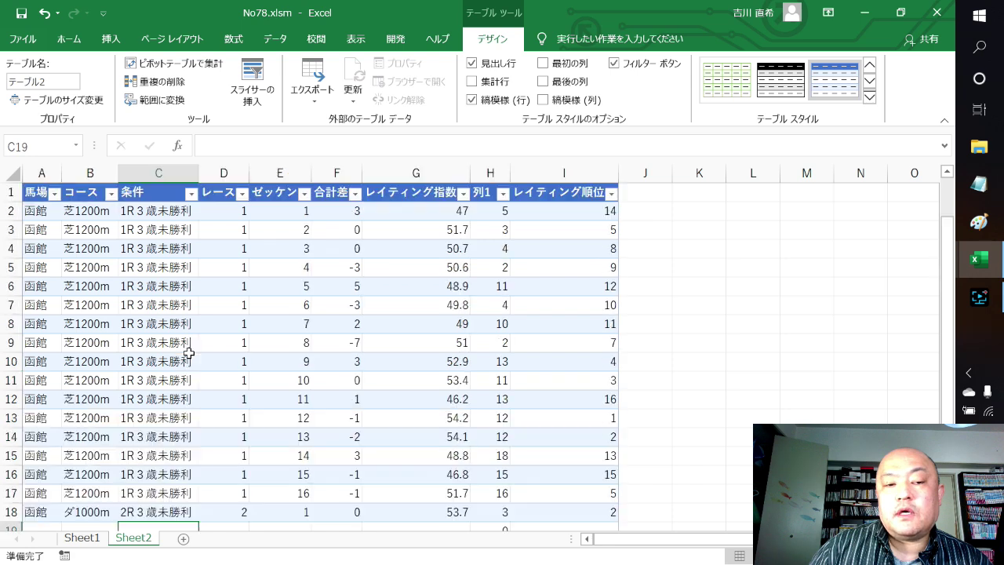
{"action": "left_click", "coordinate": [239, 340]}
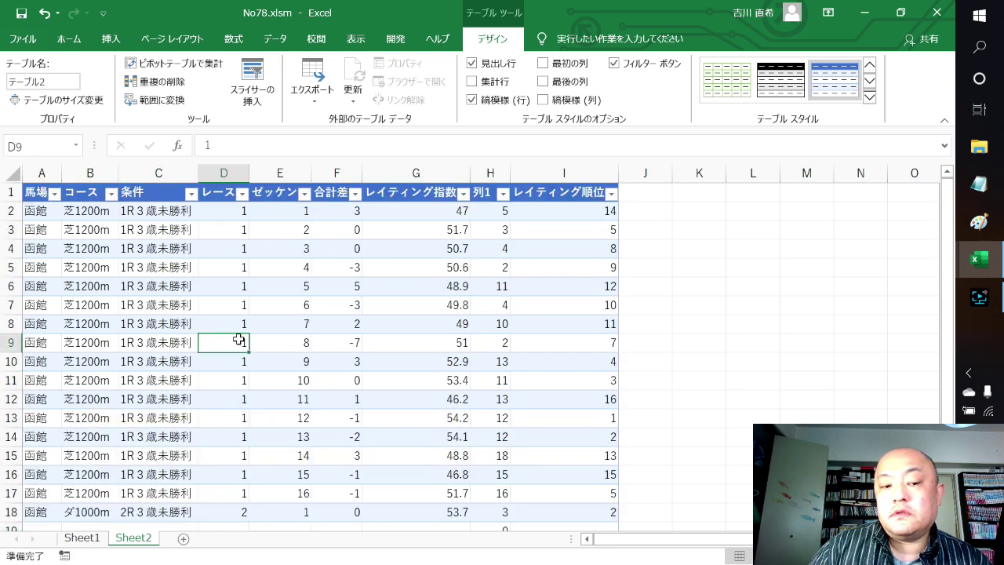
{"action": "left_click", "coordinate": [281, 339]}
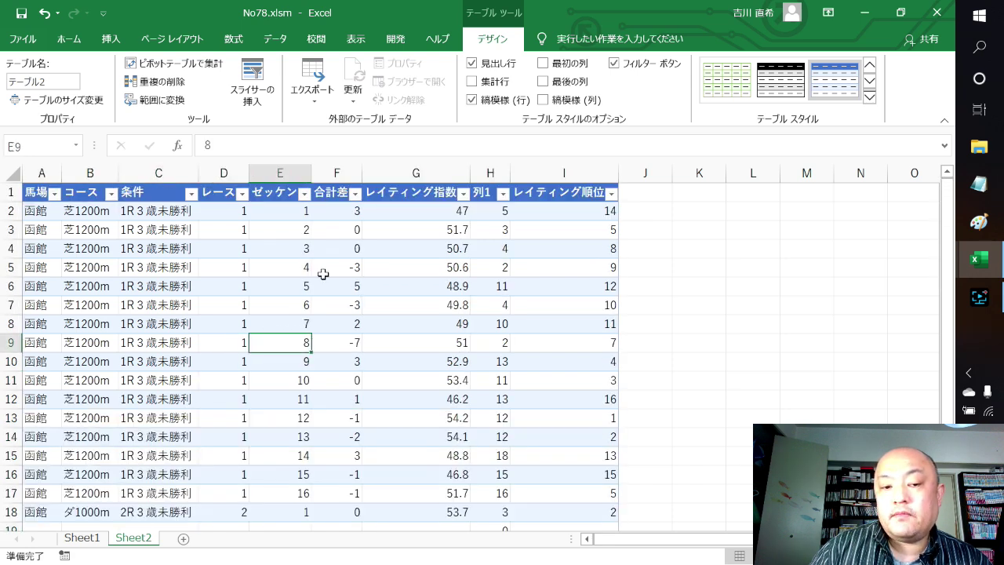
{"action": "left_click", "coordinate": [330, 250]}
{"action": "left_click", "coordinate": [327, 282]}
{"action": "left_click", "coordinate": [456, 288]}
{"action": "left_click", "coordinate": [475, 288]}
{"action": "left_click", "coordinate": [419, 273]}
{"action": "scroll", "coordinate": [409, 273], "scroll_direction": "down", "scroll_amount": 4}
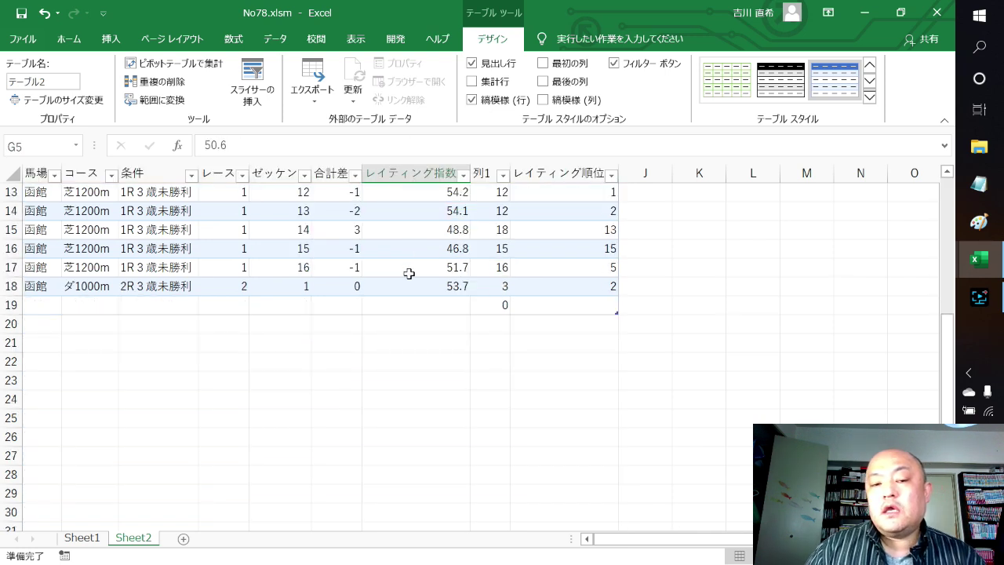
{"action": "scroll", "coordinate": [389, 288], "scroll_direction": "up", "scroll_amount": 3}
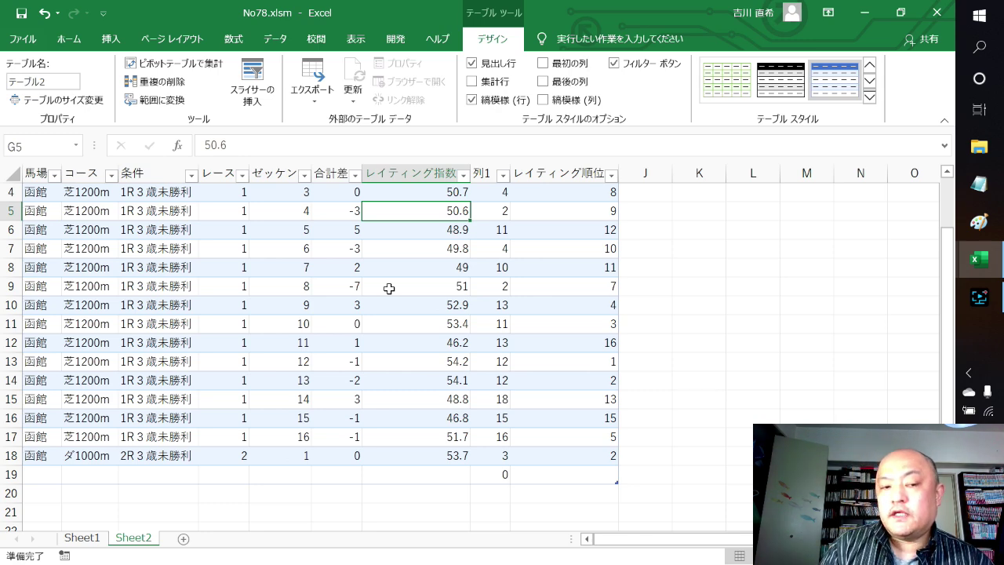
{"action": "scroll", "coordinate": [389, 289], "scroll_direction": "up", "scroll_amount": 1}
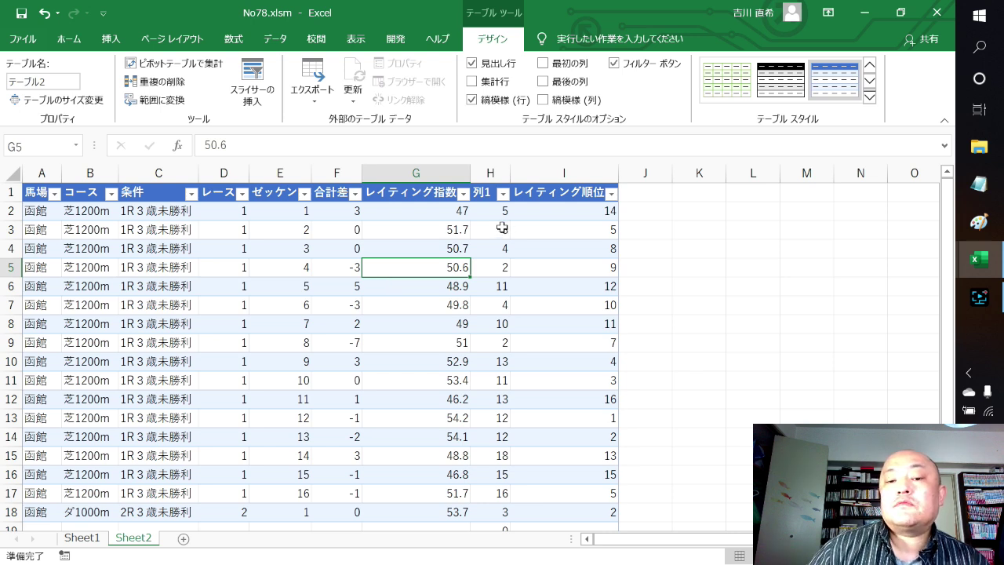
{"action": "left_click", "coordinate": [485, 206]}
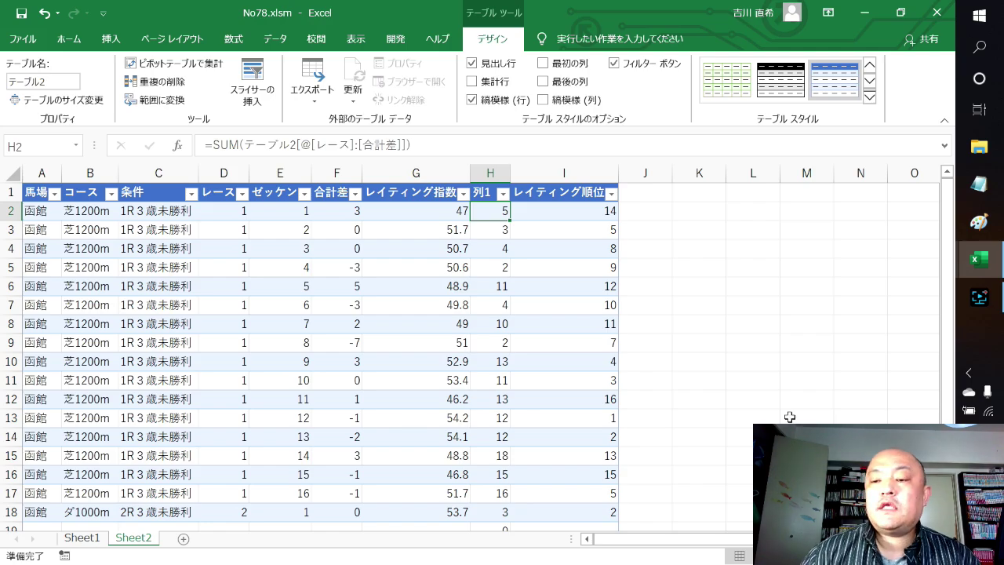
{"action": "left_click", "coordinate": [979, 296]}
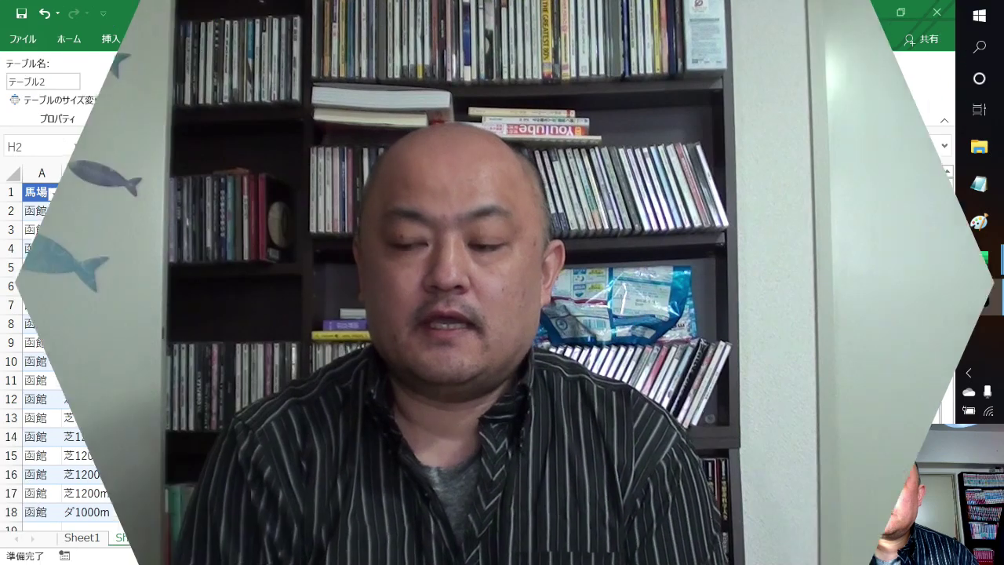